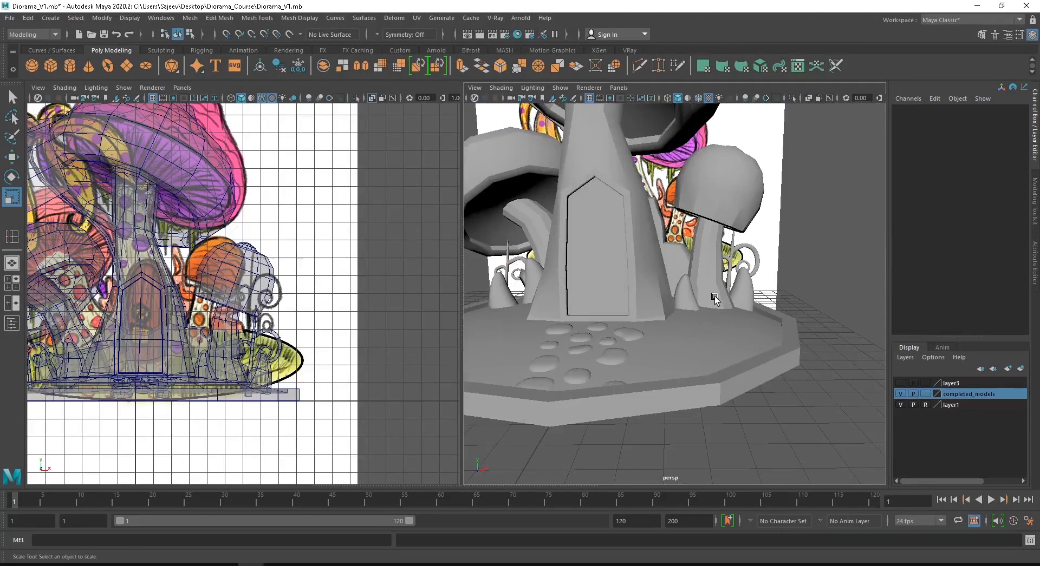
- Examine the mushroom house from several angles and compare the area beneath the large cap with the front reference drawing
scroll(682, 290, down, 5)
alt+drag(658, 283, 670, 289)
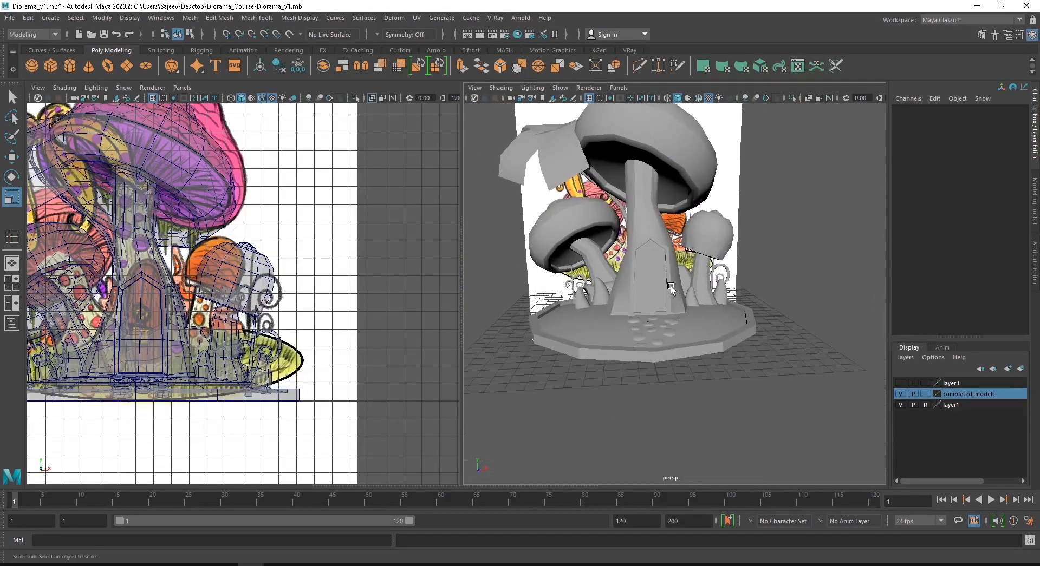
scroll(226, 323, up, 5)
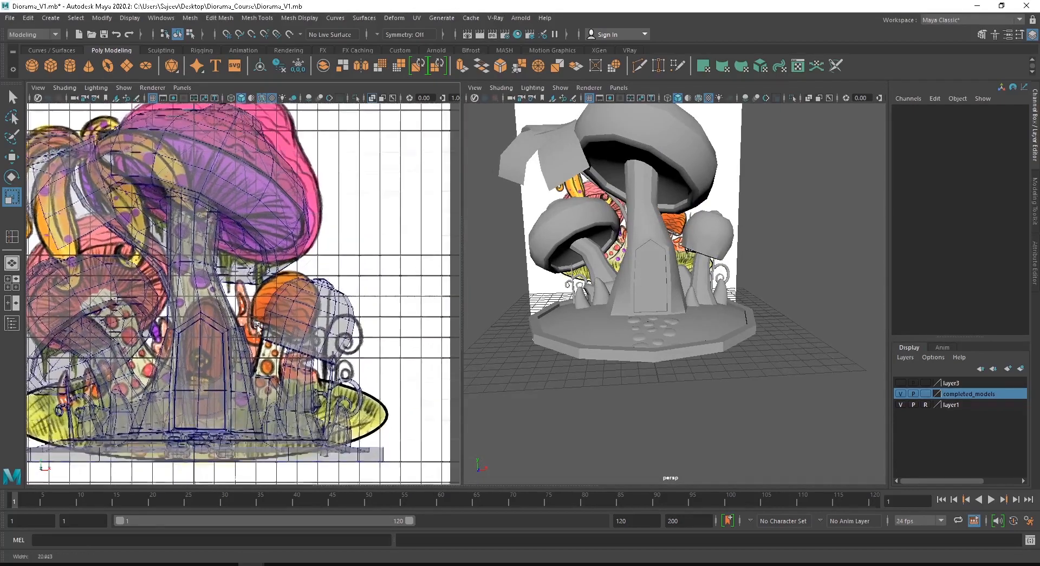
scroll(286, 272, up, 2)
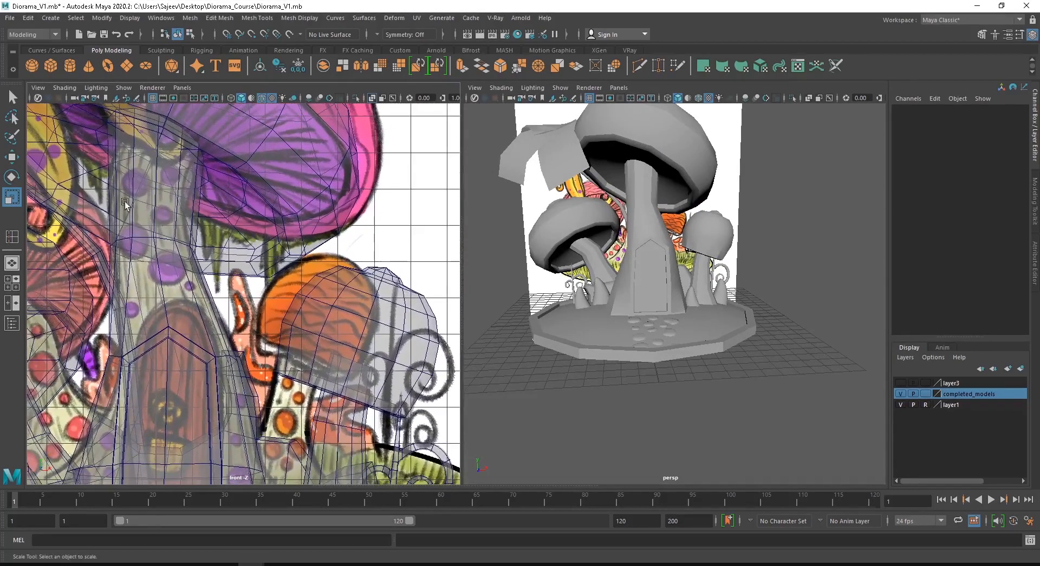
scroll(314, 249, down, 2)
scroll(347, 236, up, 2)
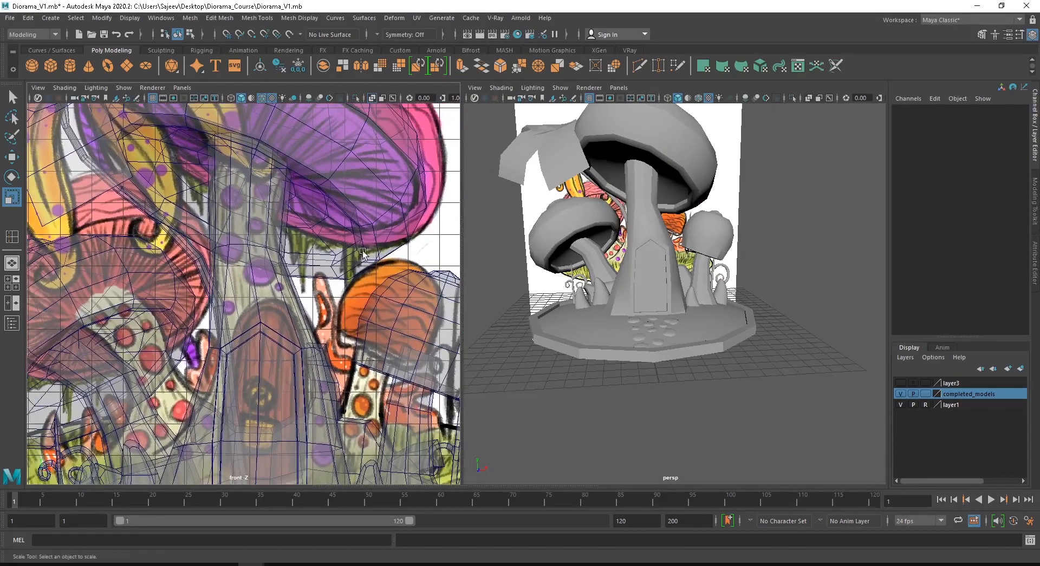
scroll(720, 244, up, 5)
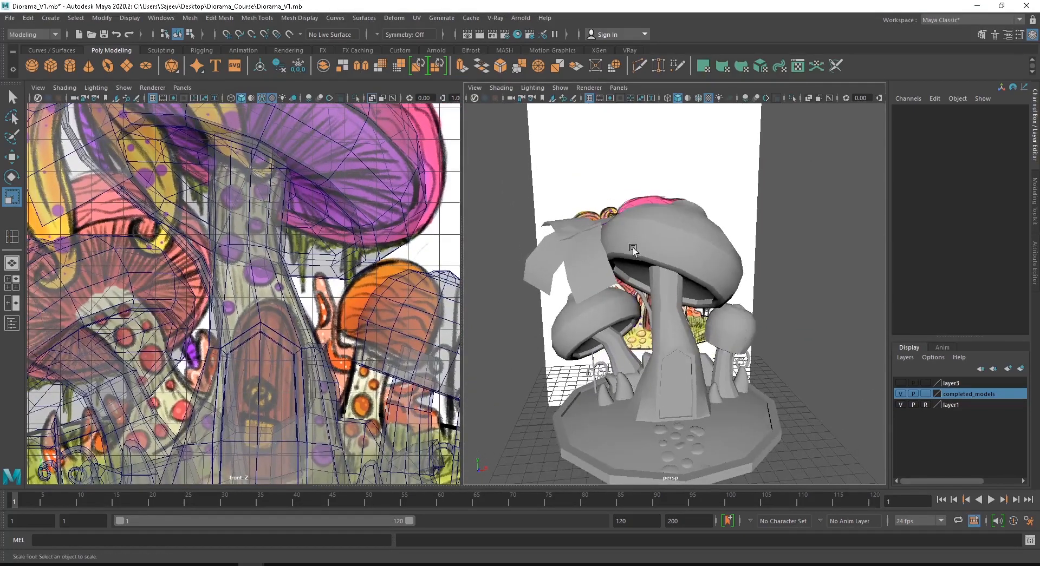
scroll(109, 310, down, 3)
alt+middle_drag(109, 311, 78, 306)
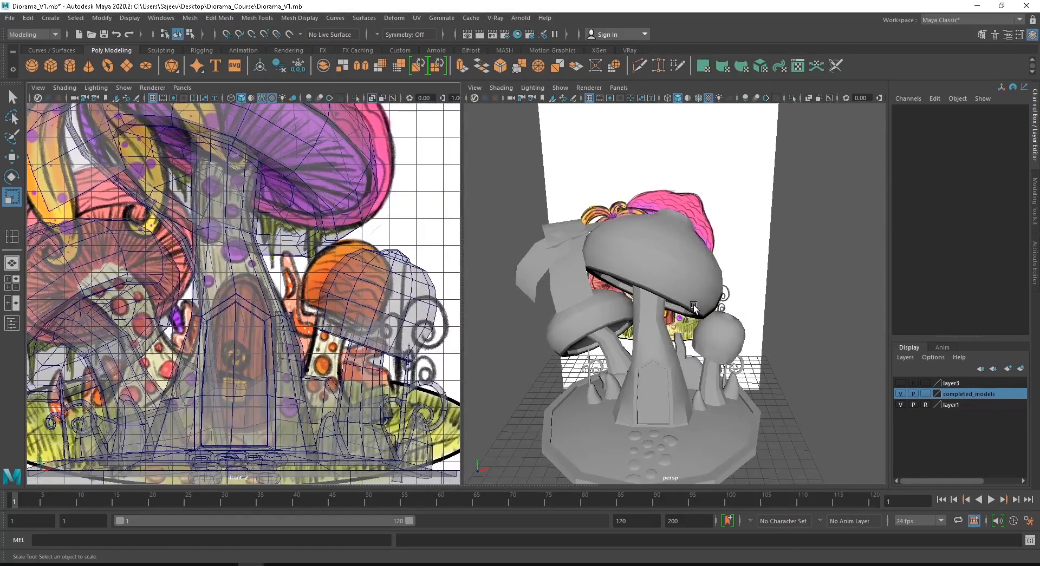
alt+drag(693, 304, 754, 318)
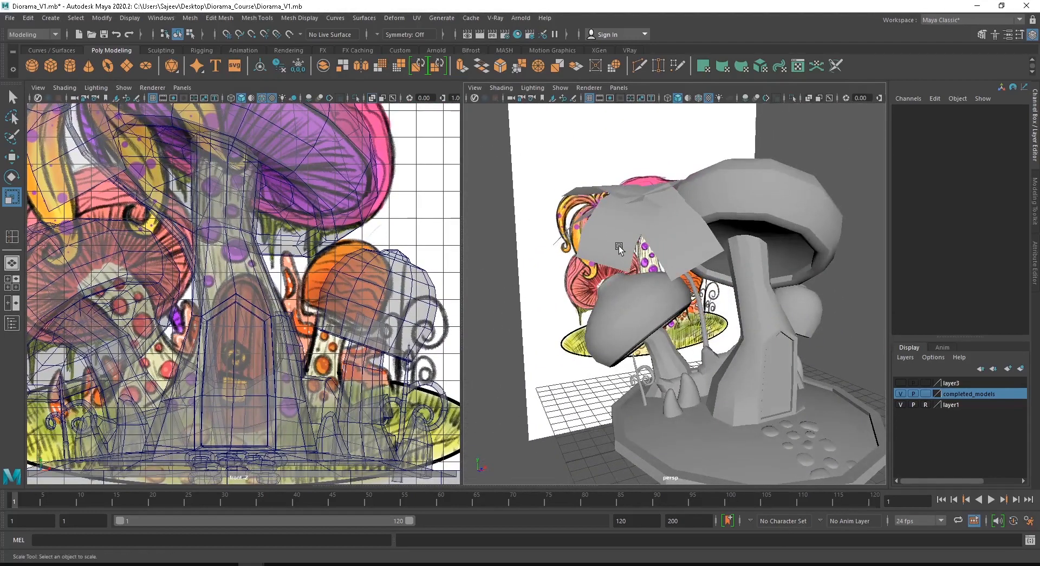
alt+drag(619, 249, 601, 246)
alt+drag(727, 320, 490, 310)
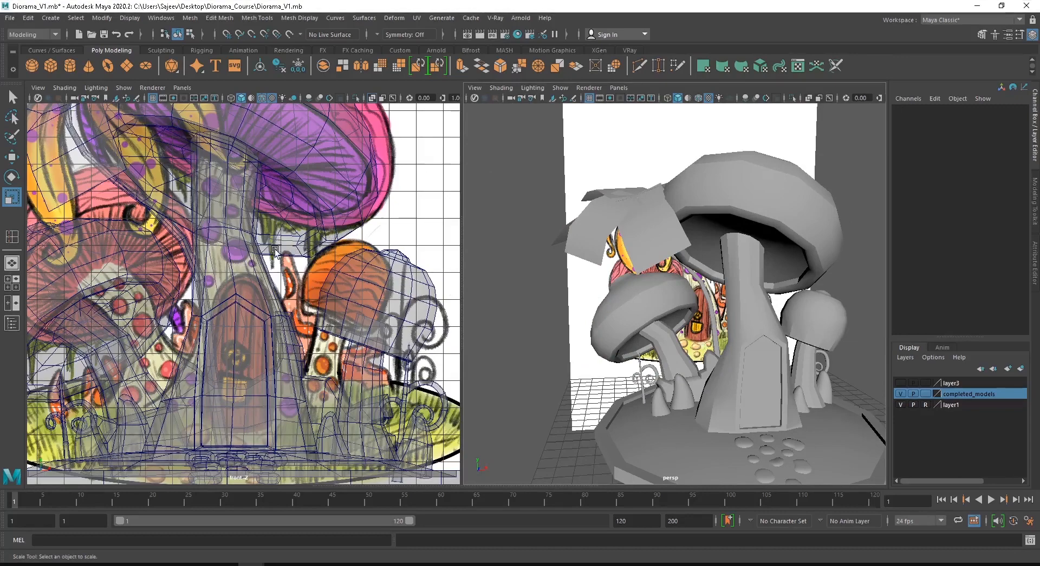
alt+drag(803, 274, 541, 303)
- Duplicate the lower two rows of rim faces along one side of the large mushroom cap and select the resulting strip
click(514, 282)
alt+right_drag(496, 293, 608, 311)
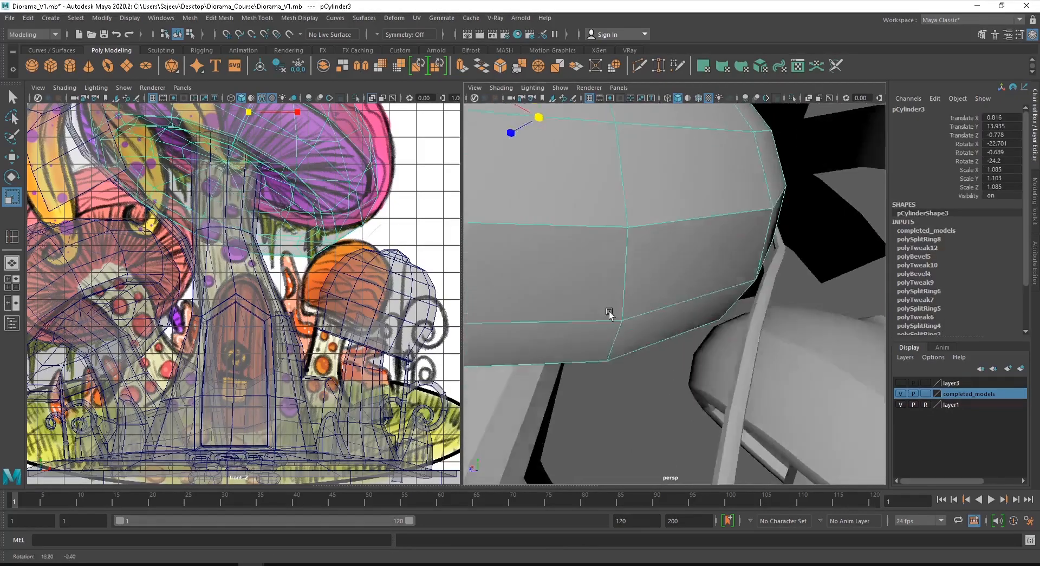
alt+drag(608, 311, 575, 299)
alt+middle_drag(576, 299, 709, 307)
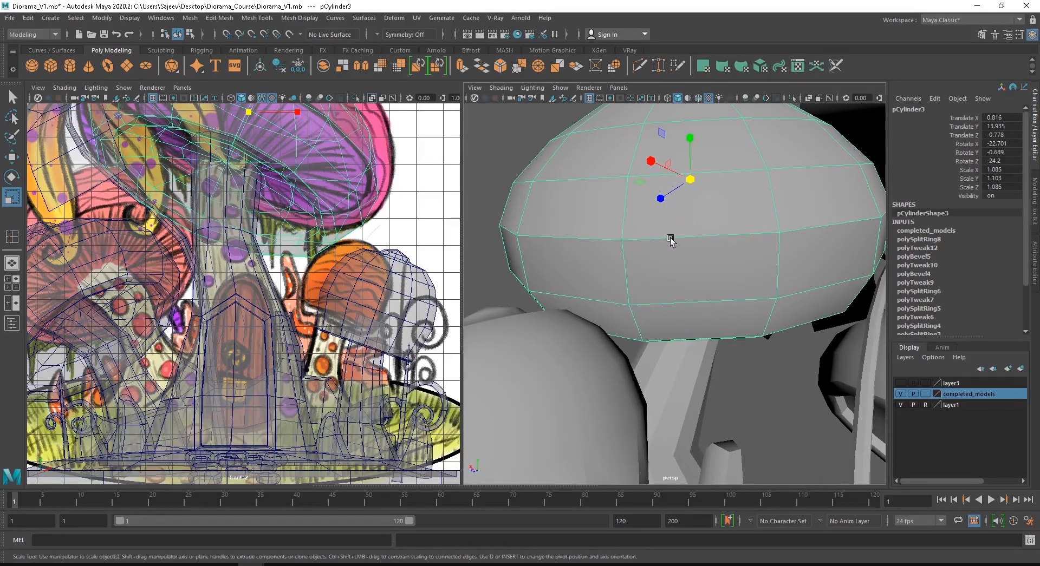
right_drag(600, 222, 599, 246)
click(594, 258)
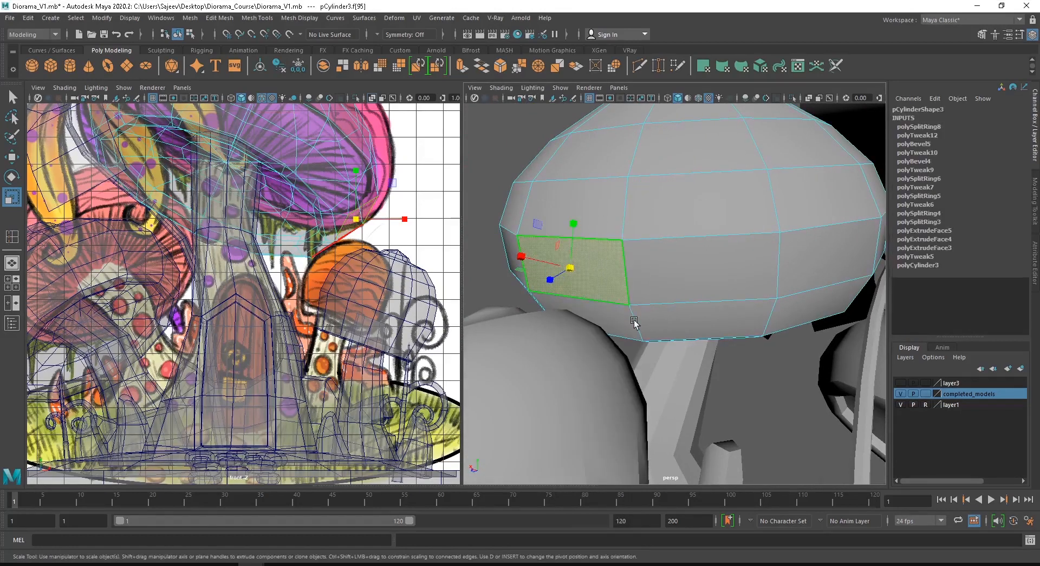
shift+click(686, 323)
shift+click(757, 264)
shift+click(816, 248)
shift+click(816, 297)
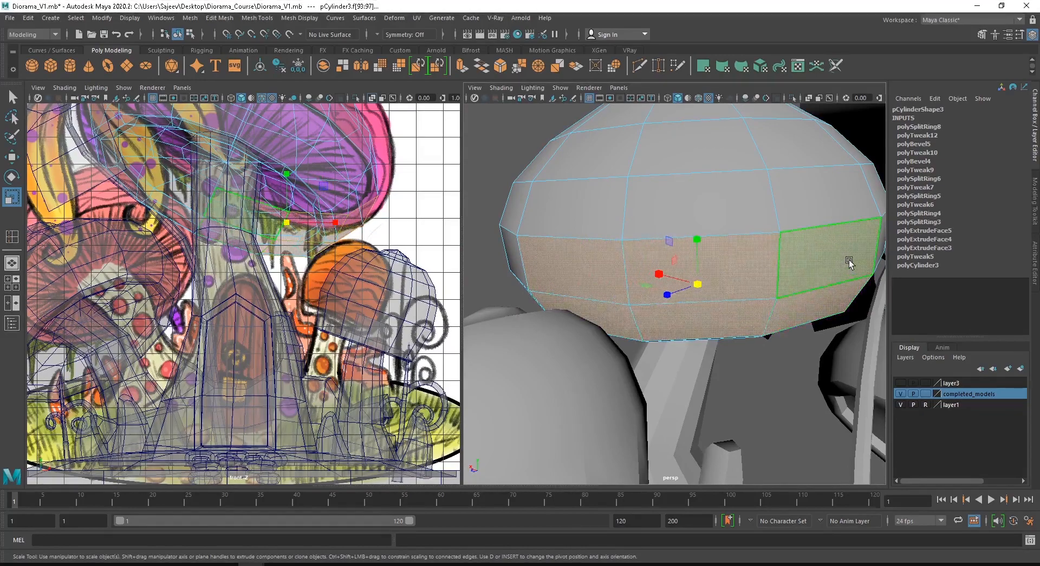
alt+drag(847, 263, 822, 265)
shift+click(851, 207)
shift+click(849, 257)
scroll(723, 308, up, 3)
alt+drag(720, 309, 689, 318)
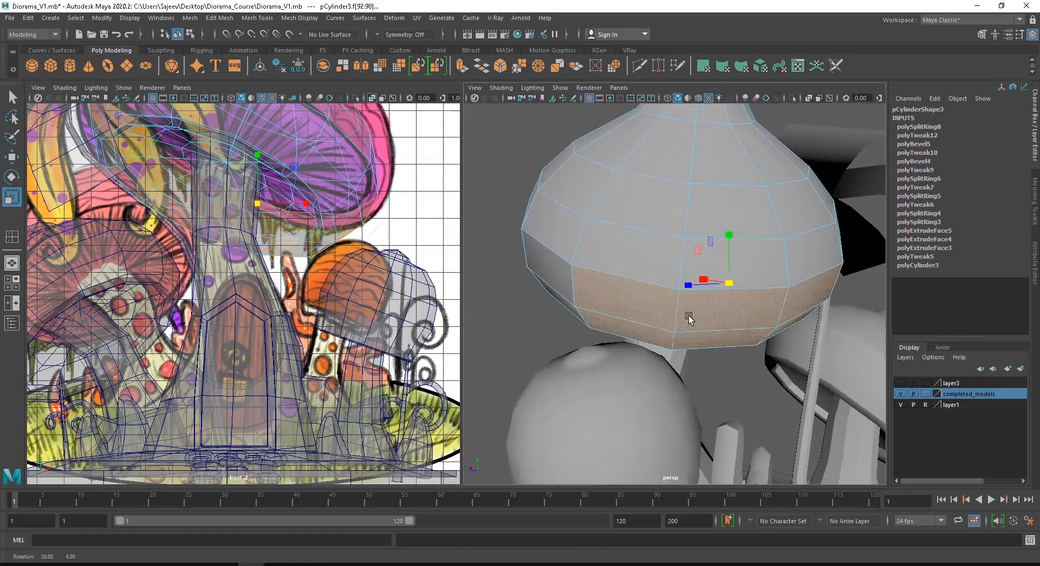
shift+click(551, 306)
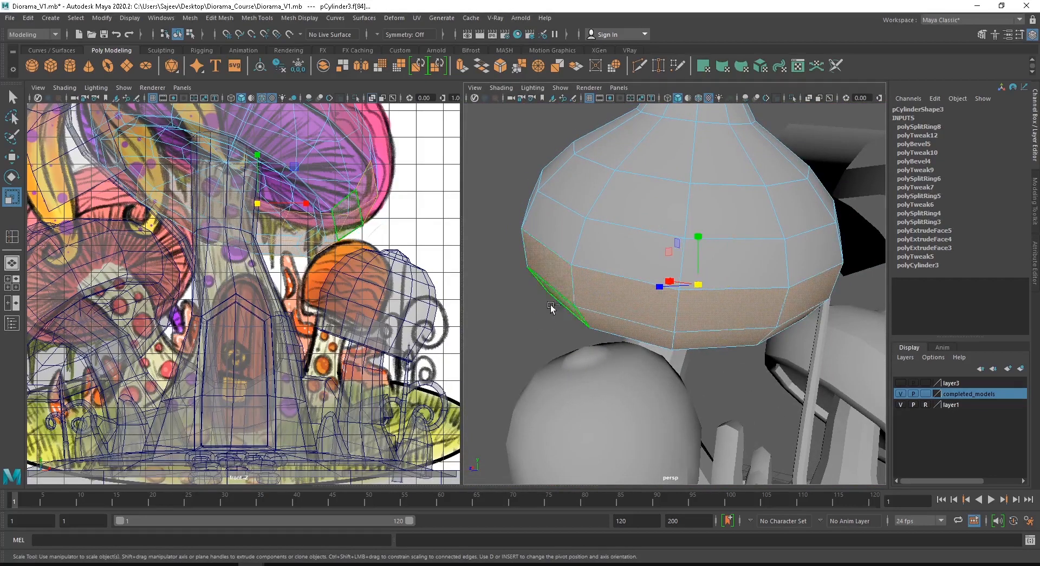
shift+right_click(495, 219)
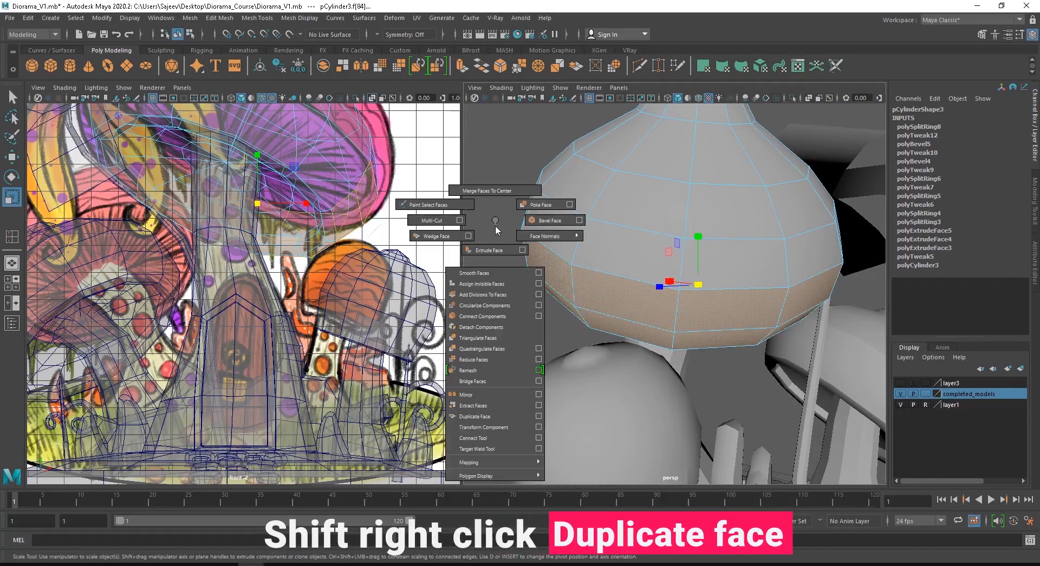
click(497, 417)
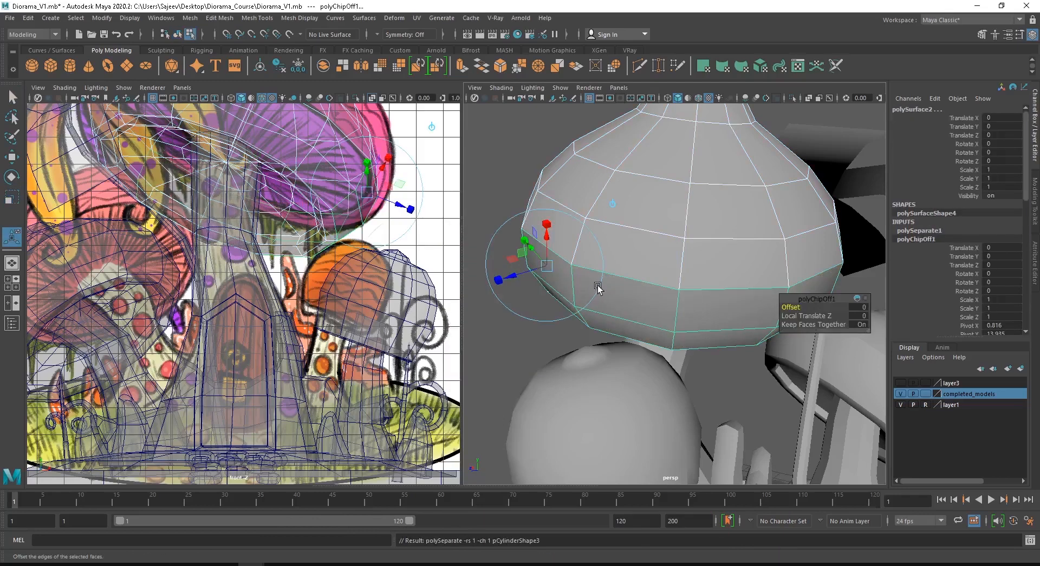
alt+drag(597, 288, 652, 205)
key(q)
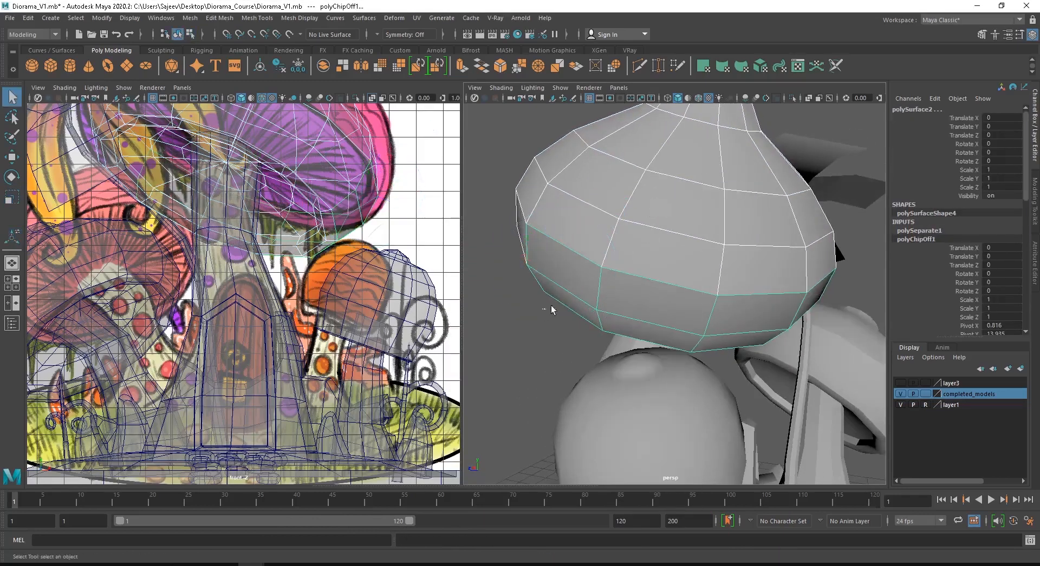
click(592, 296)
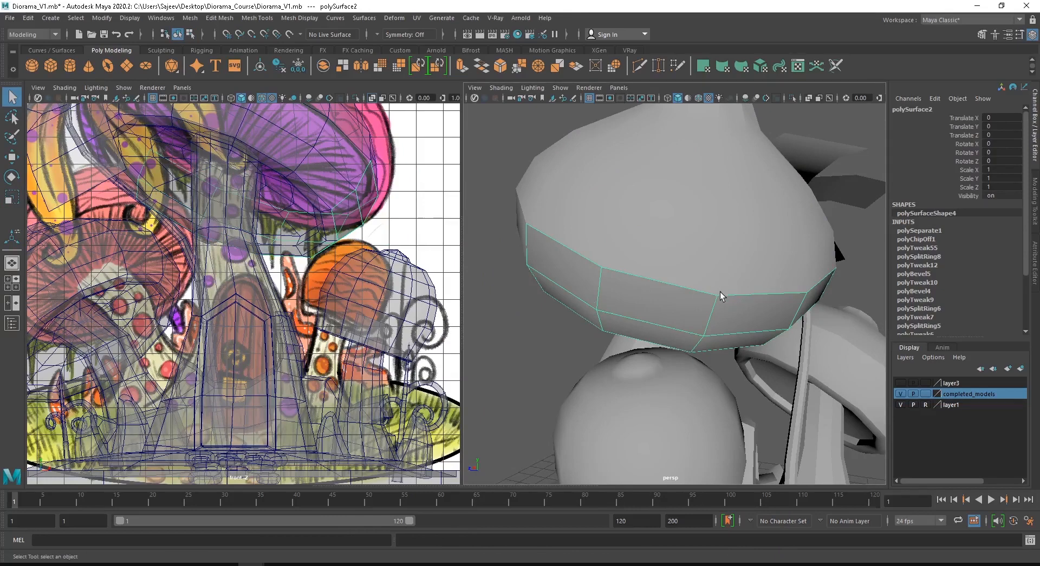
- Try to move the duplicated face strip straight down below the large cap
key(w)
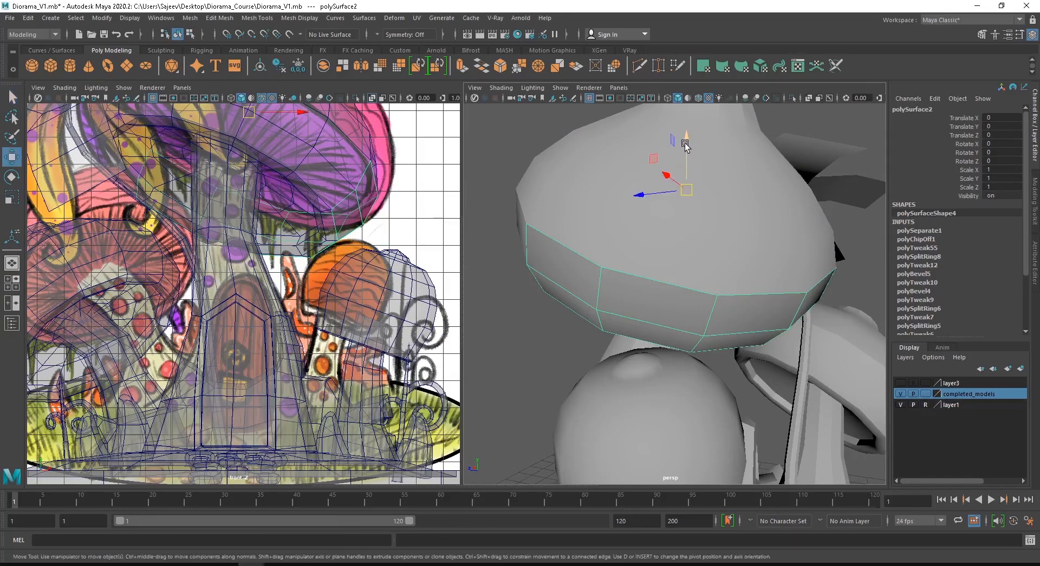
drag(685, 145, 683, 189)
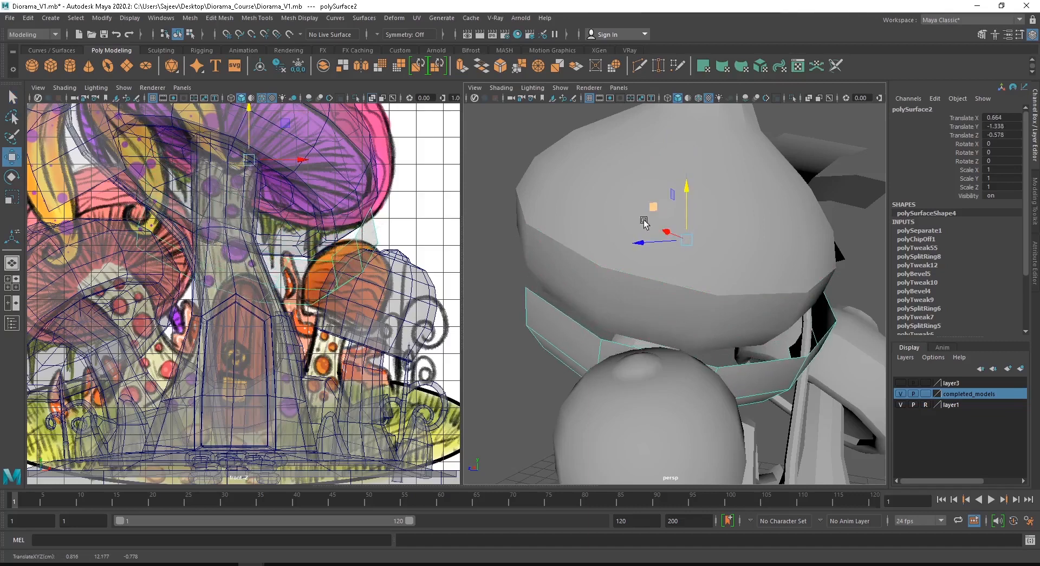
alt+drag(643, 222, 676, 241)
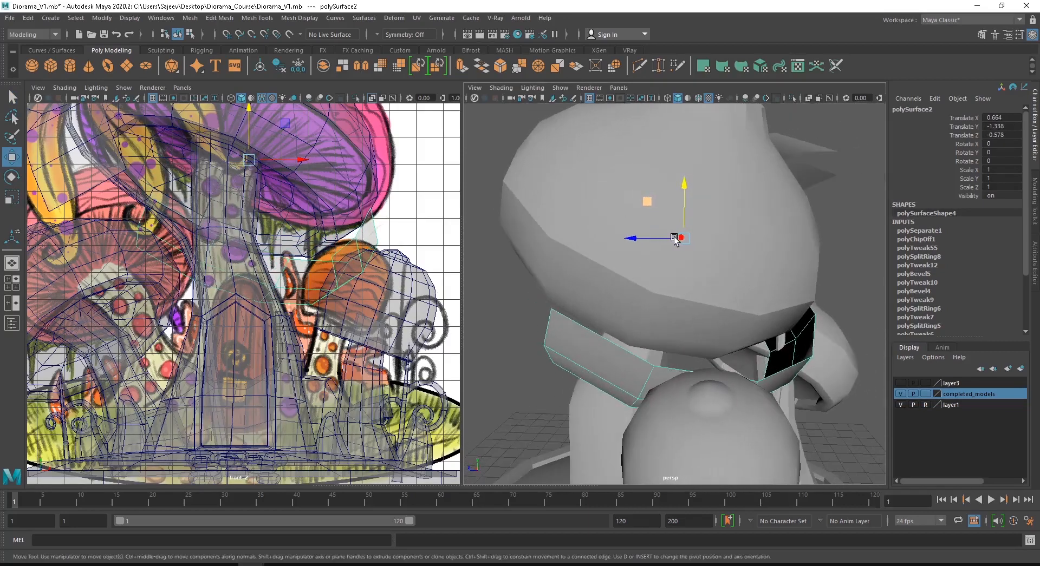
key(ctrl+z)
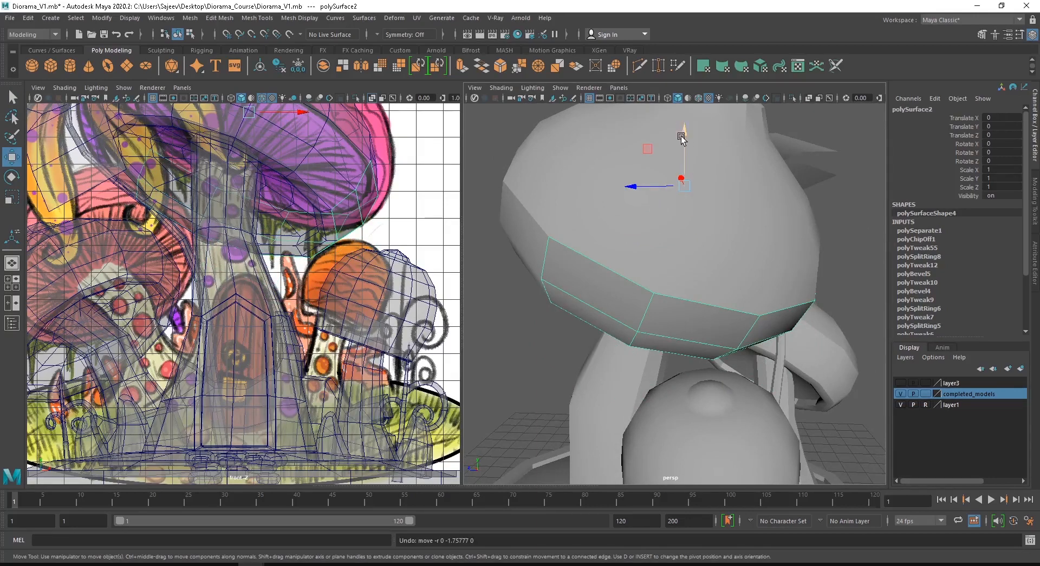
- Freeze the transformations of the duplicated strip and center its pivot
alt+drag(689, 230, 660, 236)
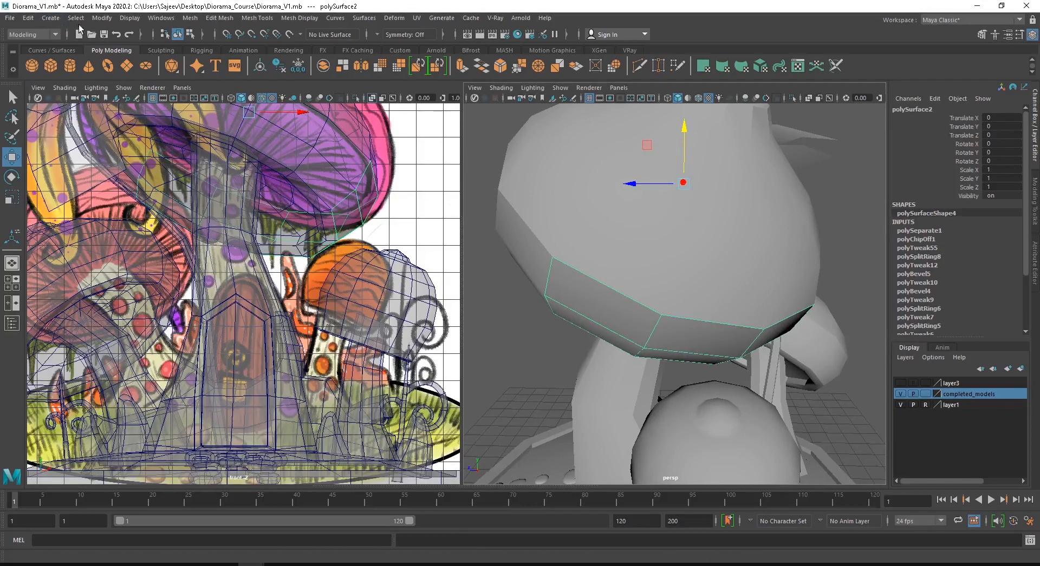
click(102, 18)
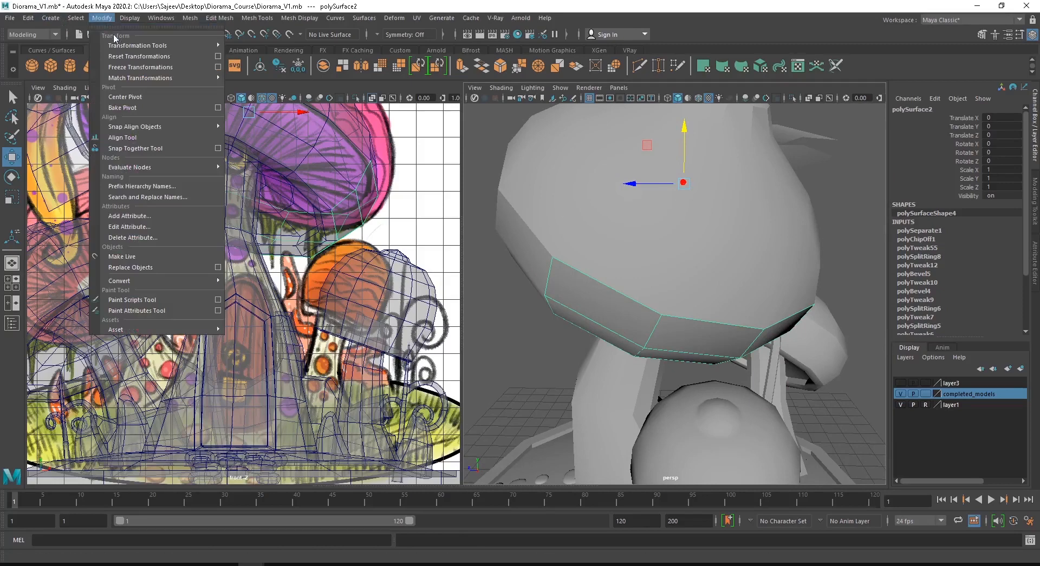
click(138, 67)
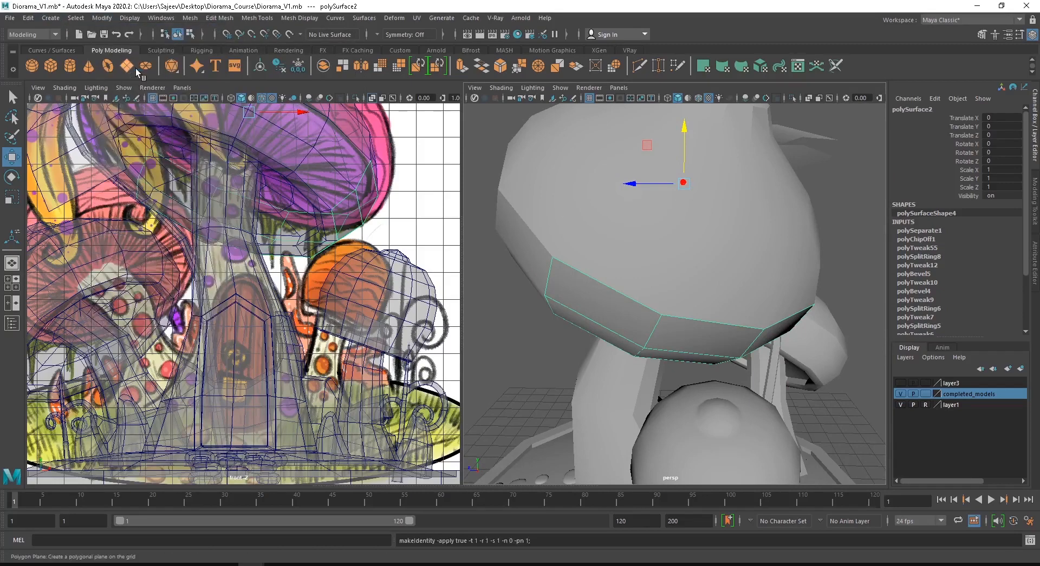
click(102, 18)
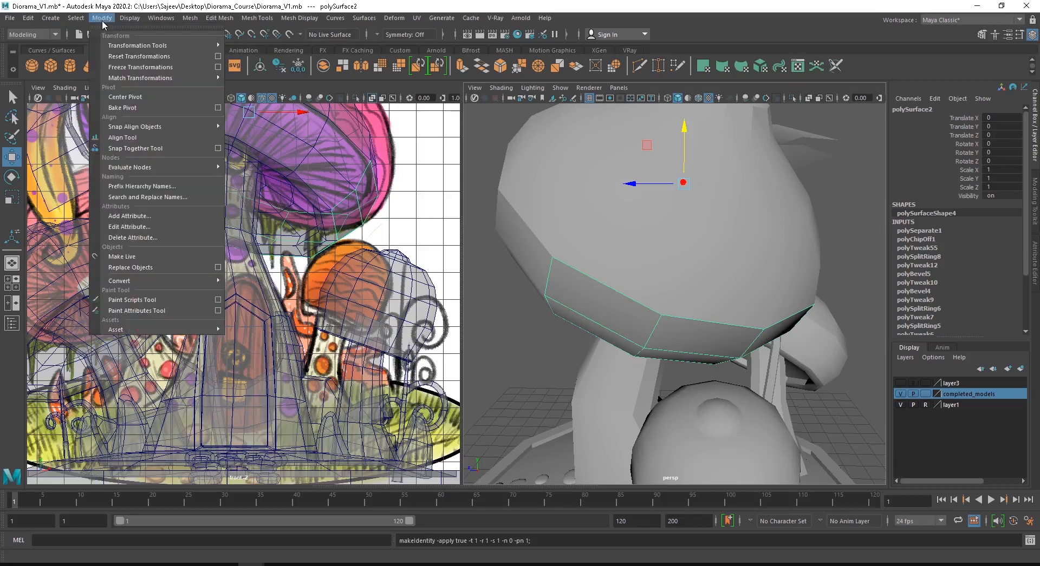
click(138, 100)
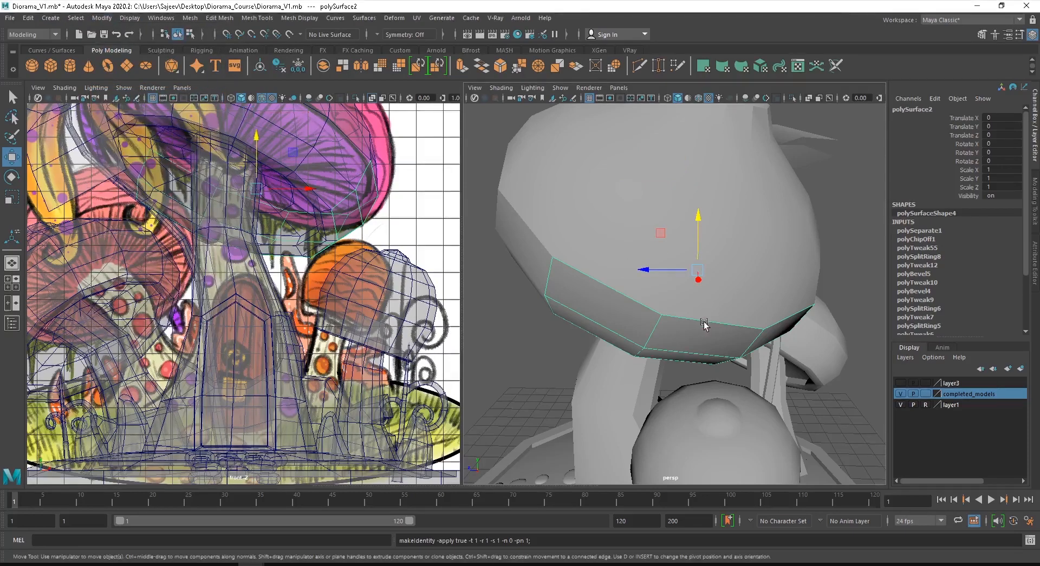
- Move the duplicated strip down and inward beneath the cap, to about X -0.332, Y -1.645, Z -0.695
alt+middle_drag(726, 323, 696, 243)
alt+drag(695, 244, 724, 253)
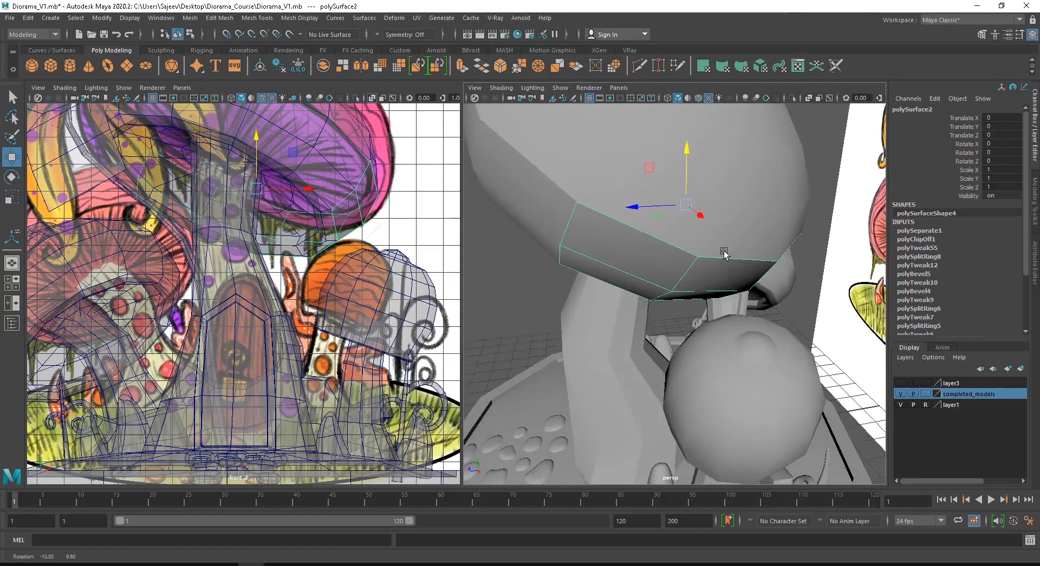
drag(685, 150, 688, 202)
alt+drag(664, 246, 991, 250)
alt+drag(720, 283, 848, 295)
alt+drag(635, 277, 613, 294)
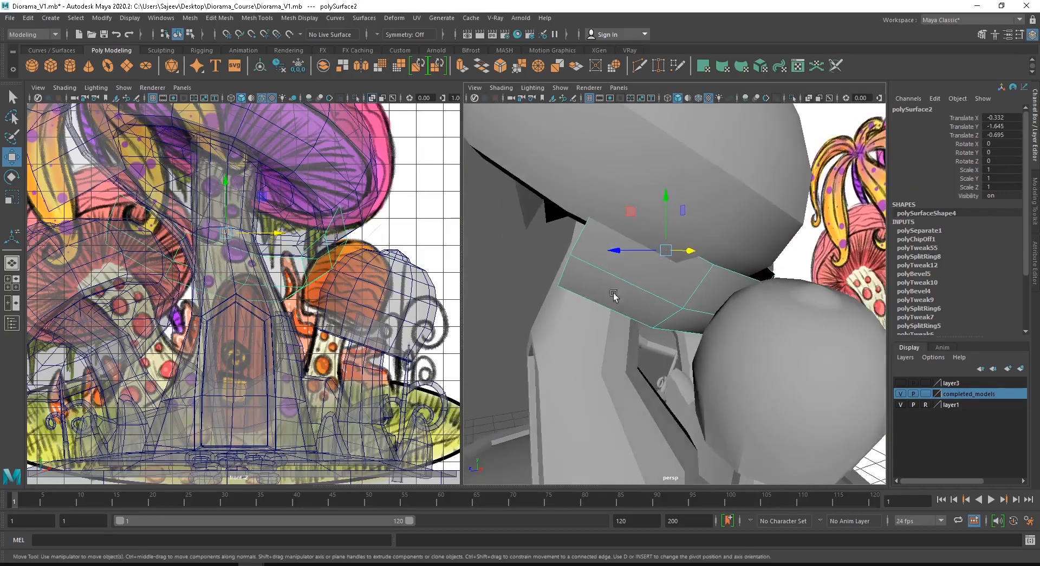
- Move the edges at the strip's front end along X toward the large stem
right_drag(596, 267, 595, 239)
double_click(578, 242)
alt+drag(600, 257, 607, 280)
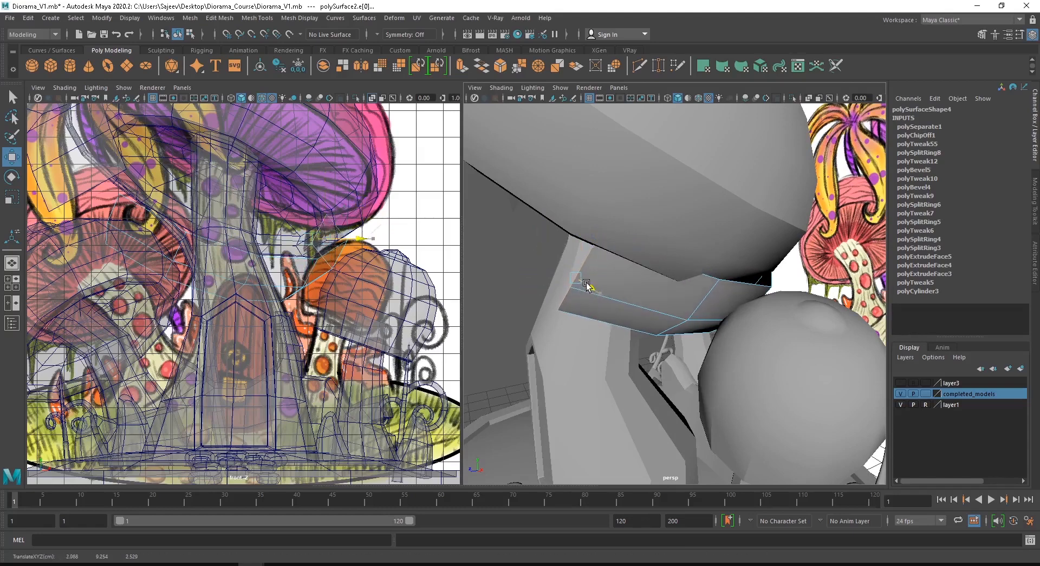
alt+drag(587, 282, 699, 298)
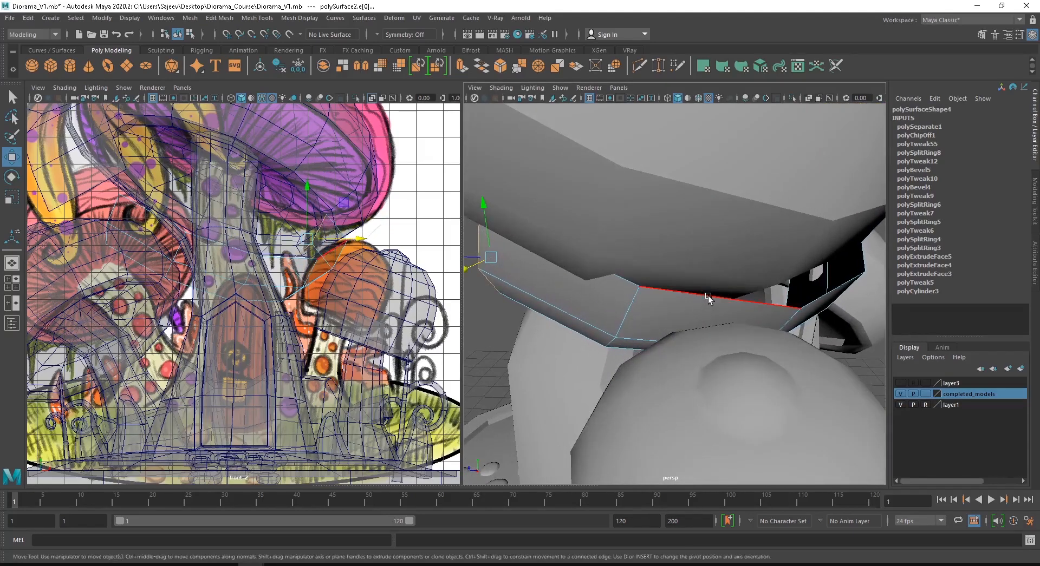
- Select the edges at the strip's opposite end and reposition them beneath the large cap
click(741, 327)
alt+drag(742, 327, 646, 296)
click(747, 230)
alt+drag(747, 230, 766, 253)
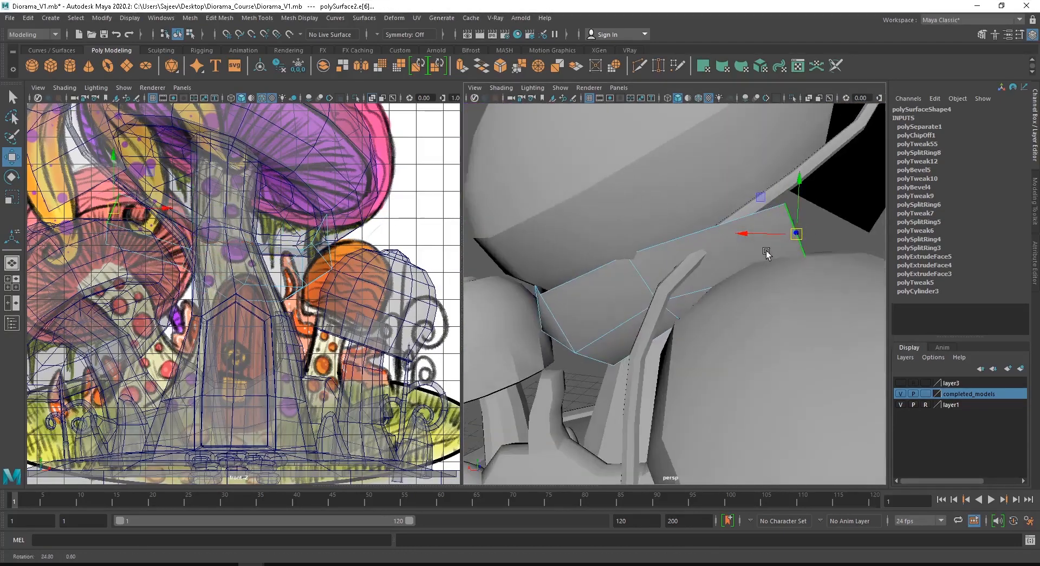
key(4)
shift+click(789, 290)
key(6)
alt+drag(829, 258, 673, 297)
click(772, 282)
shift+click(779, 303)
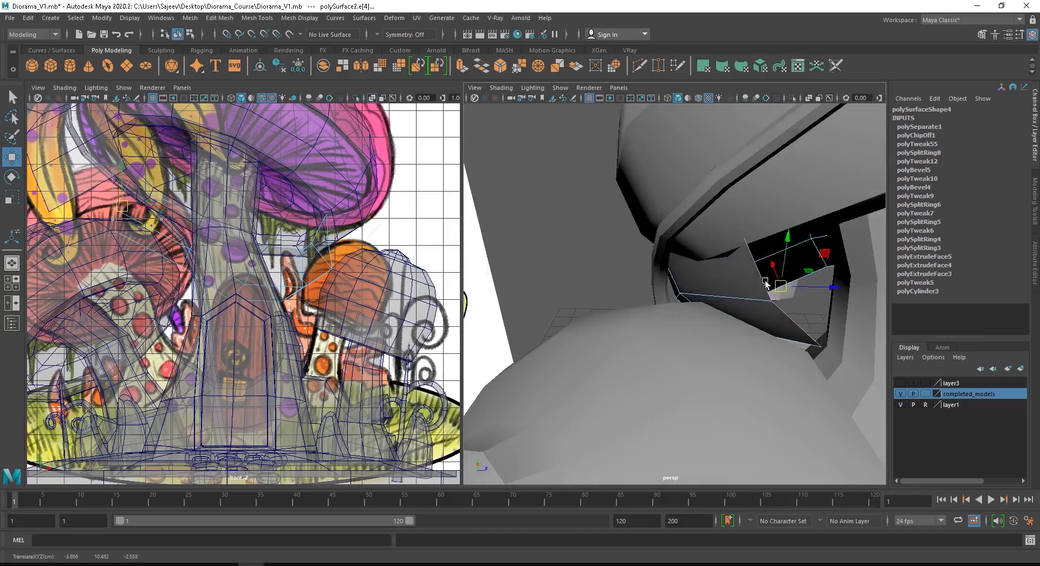
- Delete the edge loop running lengthwise through the middle of the strip
mouse_move(780, 304)
alt+mouse_down()
mouse_move(599, 373)
mouse_move(558, 312)
mouse_move(695, 353)
alt+mouse_up()
click(667, 343)
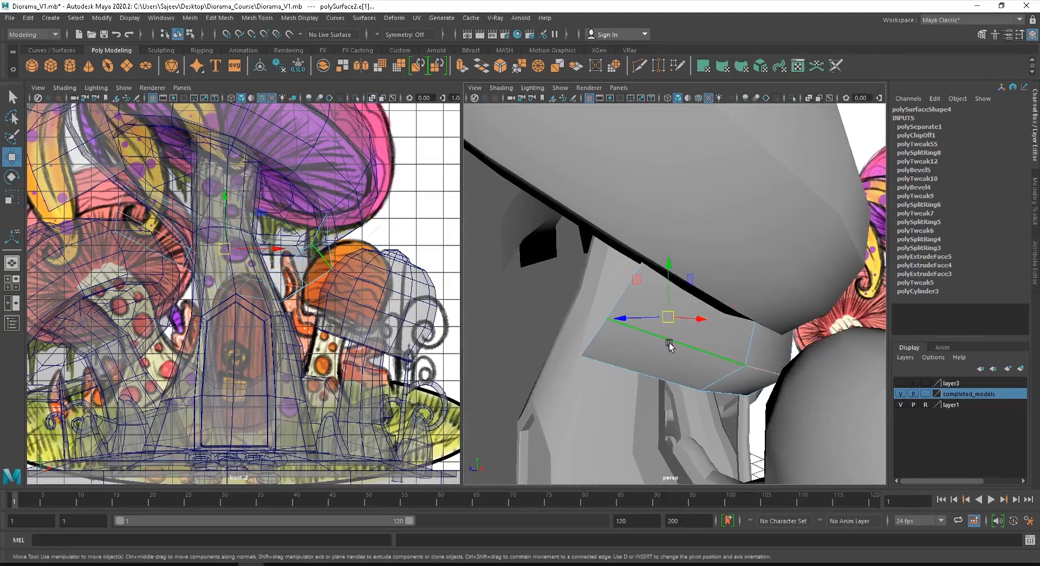
shift+right_click(697, 344)
click(637, 366)
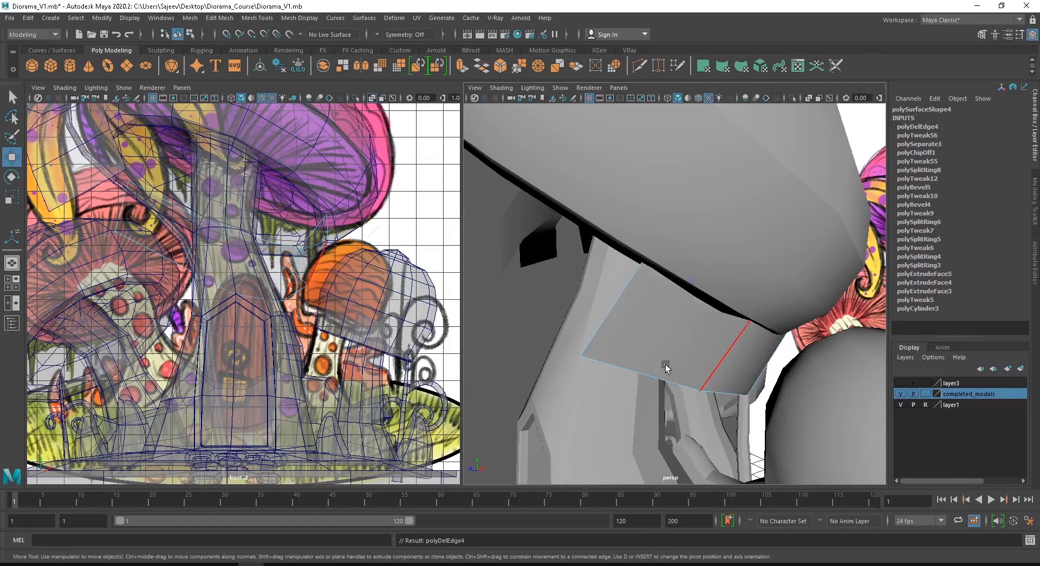
- Move the cross edge at the strip's corner outward and down beneath the large cap's rim
alt+drag(664, 364, 807, 299)
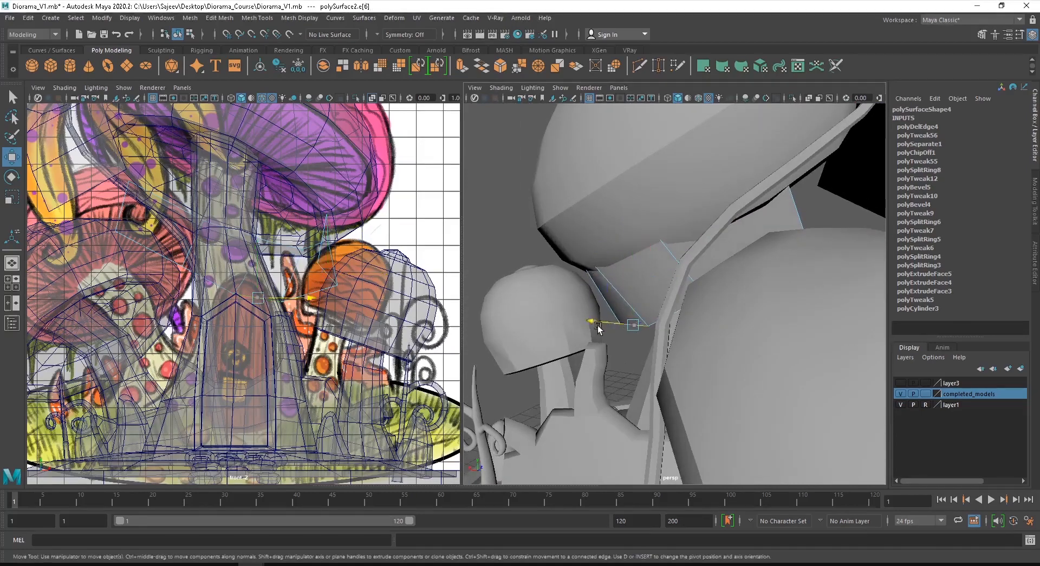
drag(612, 325, 575, 333)
drag(600, 274, 597, 294)
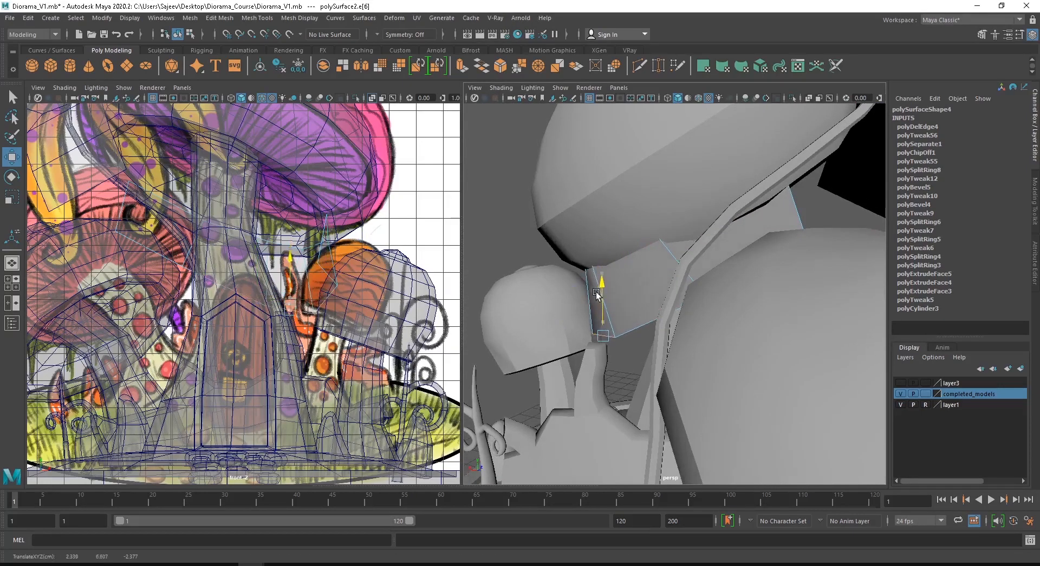
- Select the edge at the strip's far end and move it horizontally to follow the underside of the large cap
drag(569, 337, 703, 340)
click(585, 271)
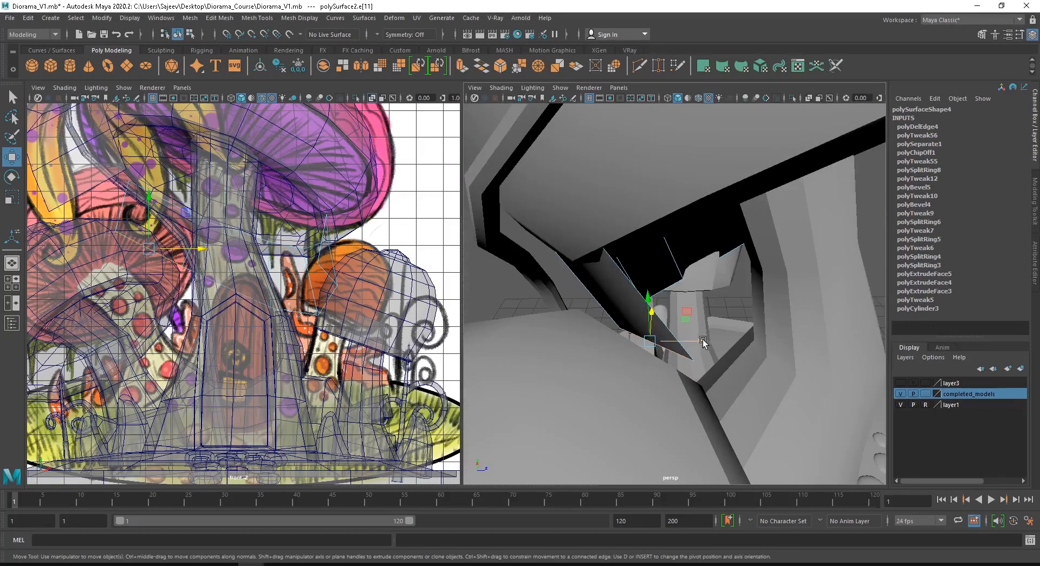
click(578, 311)
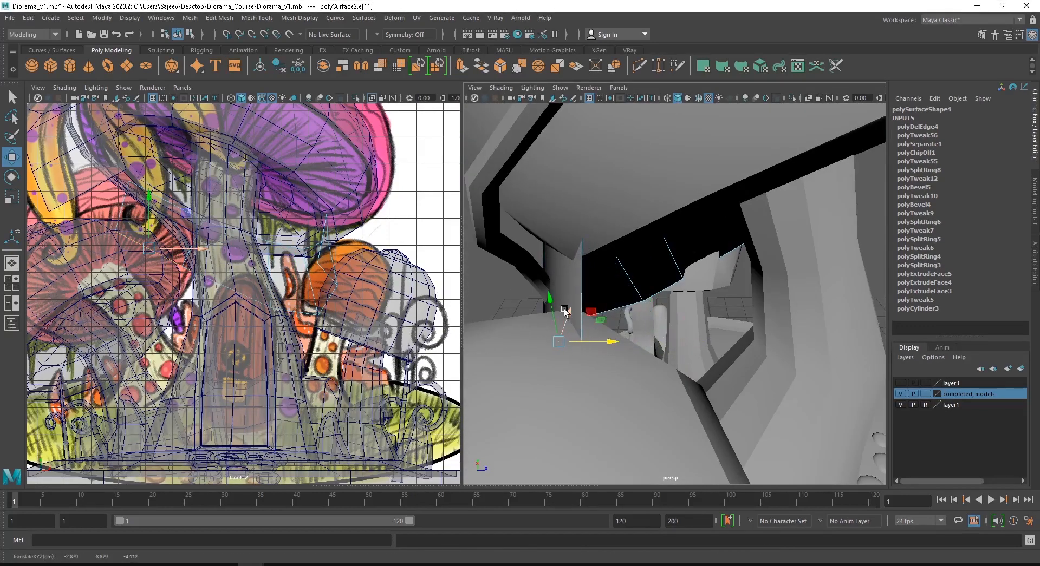
drag(578, 312, 622, 313)
- Reposition the lower vertex of the strip beside the large stem to smooth its bottom outline
alt+drag(660, 271, 717, 304)
scroll(704, 287, up, 2)
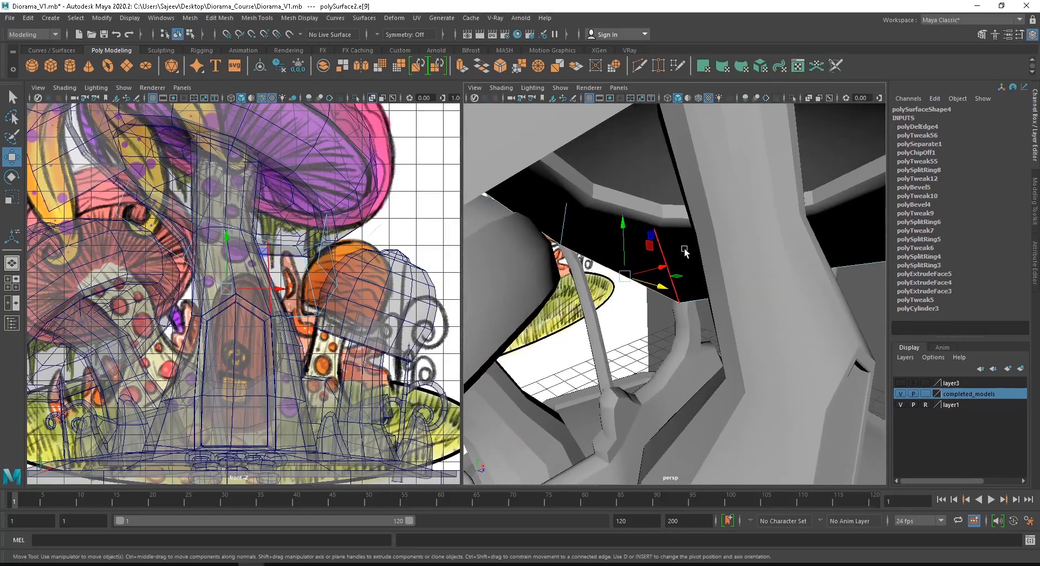
right_drag(678, 245, 638, 244)
click(678, 302)
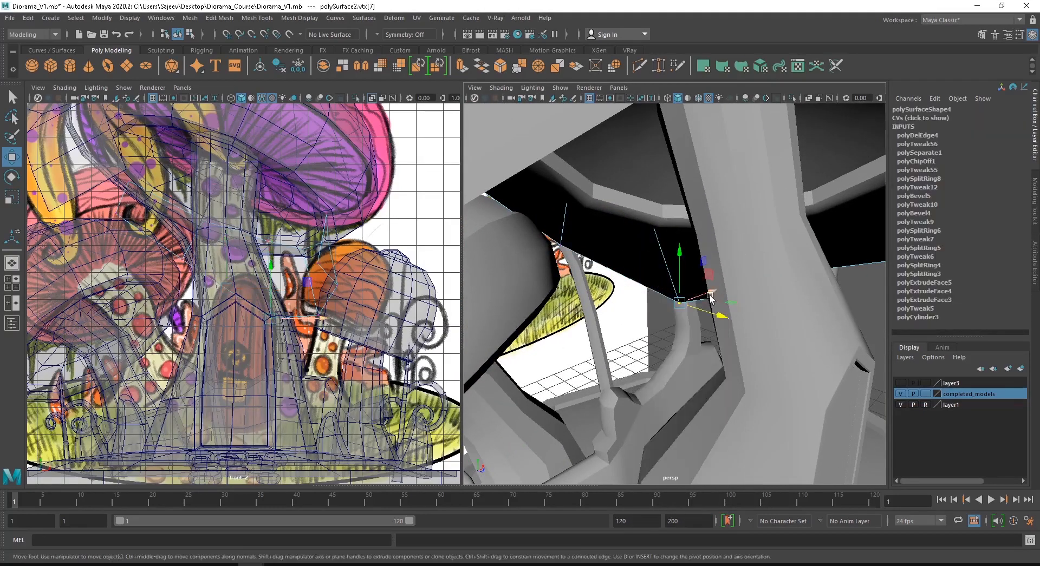
drag(709, 296, 683, 333)
- Examine the reshaped strip beneath the large cap from several angles, comparing its placement with the cap, stem and neighbouring mushrooms
alt+drag(802, 329, 832, 398)
alt+right_drag(851, 347, 677, 325)
alt+drag(676, 325, 520, 295)
alt+right_drag(632, 292, 655, 282)
alt+drag(650, 279, 671, 273)
right_drag(671, 273, 733, 224)
alt+drag(733, 224, 704, 246)
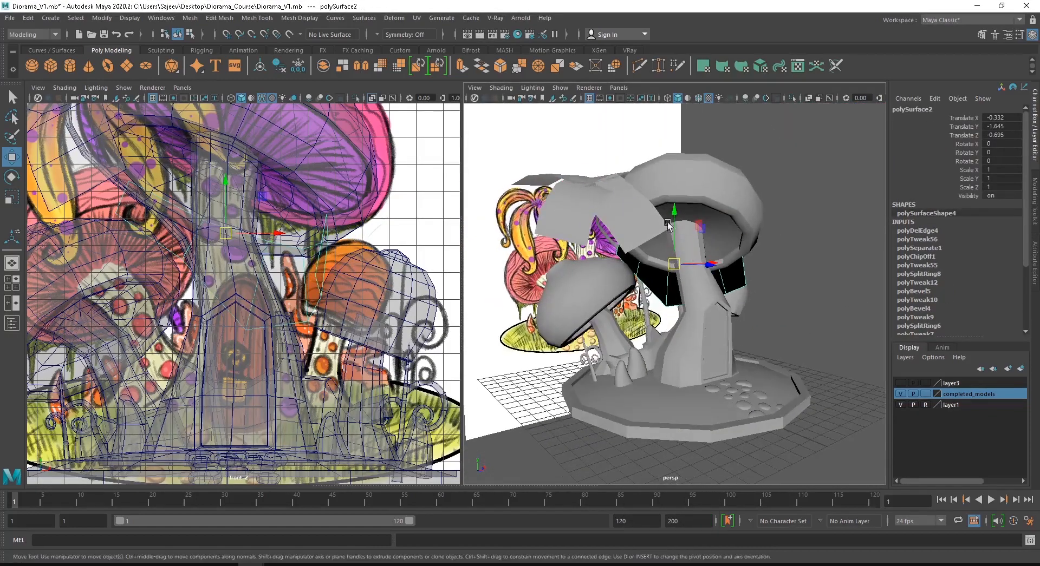
alt+right_drag(704, 247, 727, 282)
alt+drag(728, 282, 725, 242)
alt+right_drag(726, 242, 761, 251)
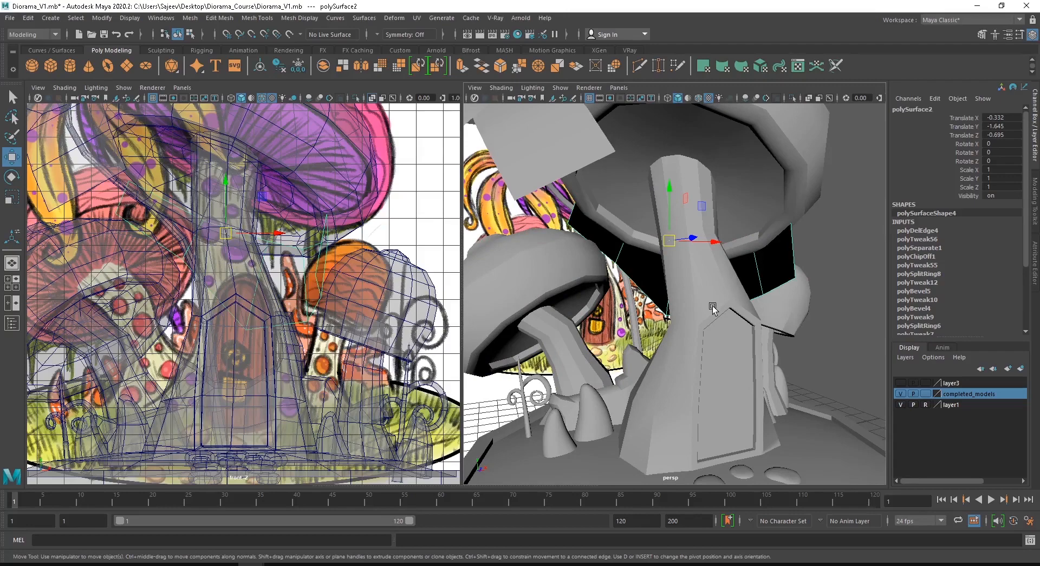
alt+right_drag(776, 270, 640, 260)
alt+drag(683, 254, 696, 248)
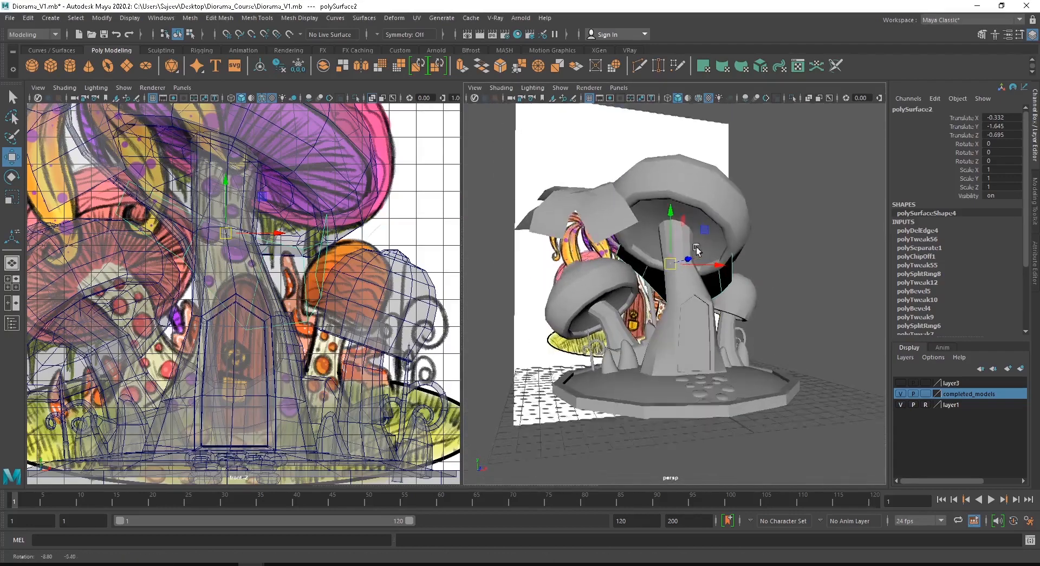
click(759, 272)
alt+drag(758, 272, 747, 293)
alt+right_drag(748, 293, 711, 324)
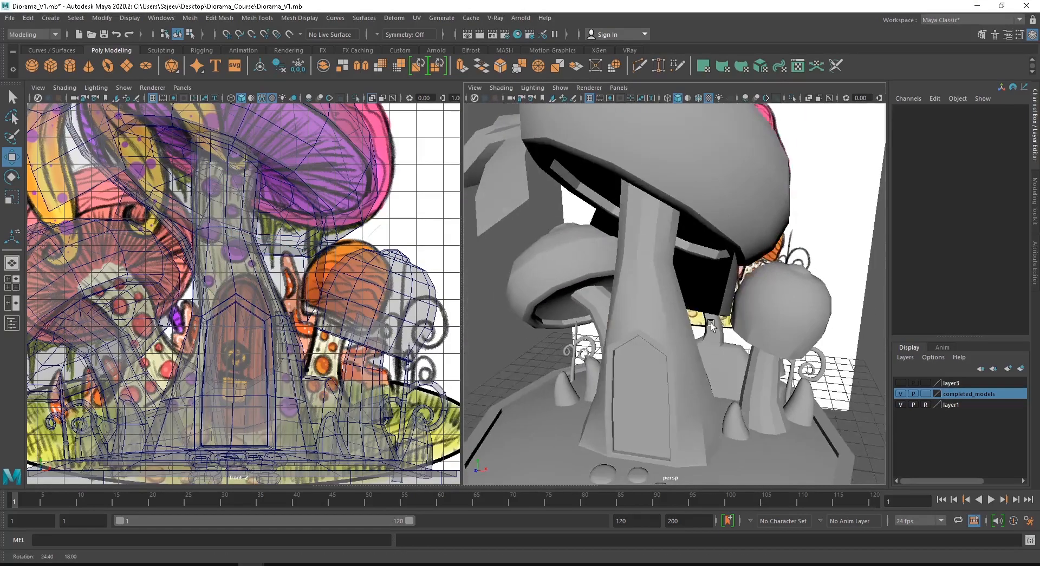
mouse_move(711, 325)
alt+mouse_down()
mouse_move(591, 317)
mouse_move(587, 341)
mouse_move(626, 331)
mouse_move(654, 293)
alt+mouse_up()
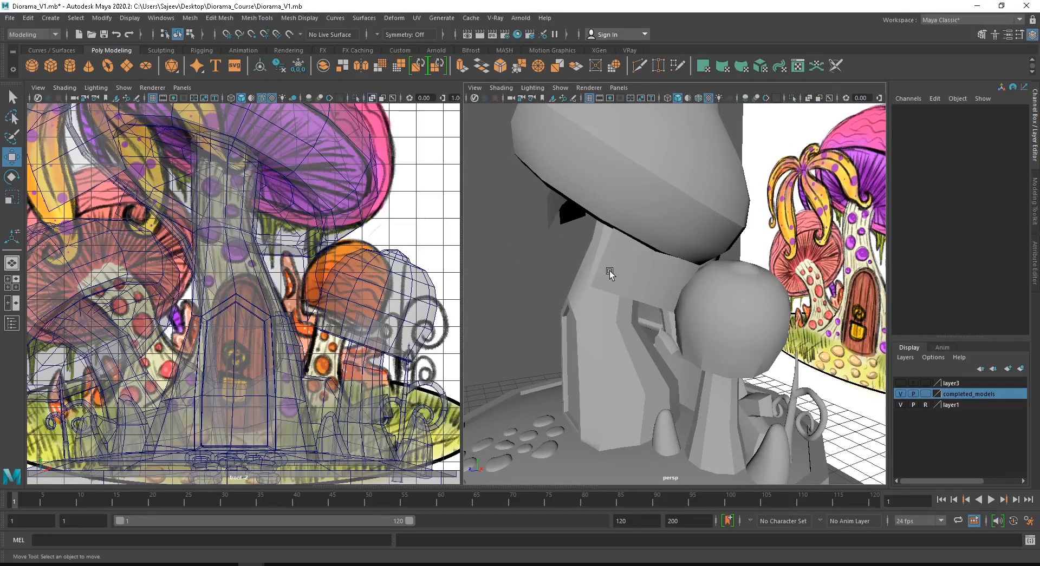
alt+drag(610, 274, 699, 250)
click(699, 250)
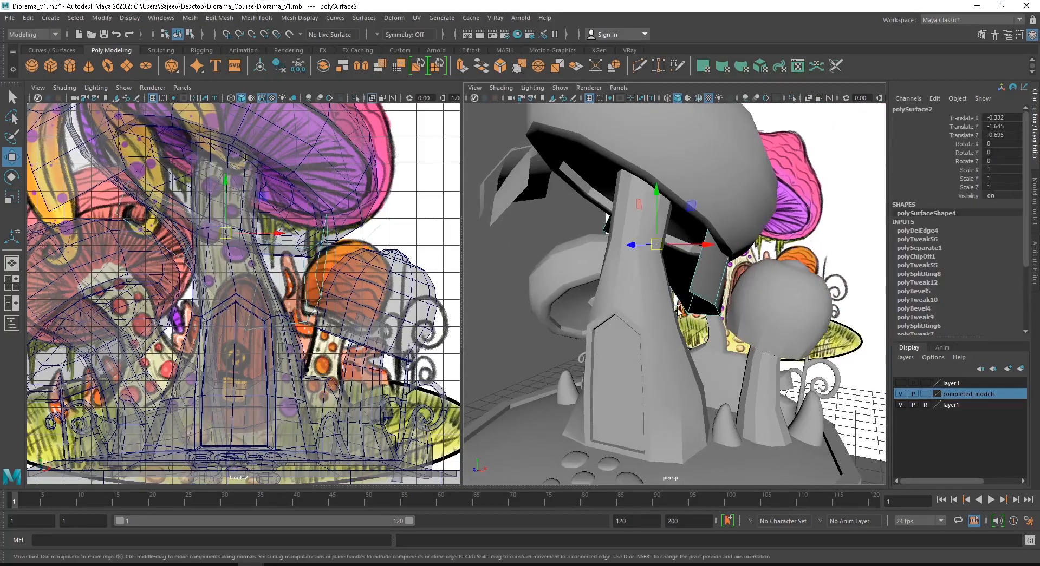
alt+drag(682, 325, 721, 335)
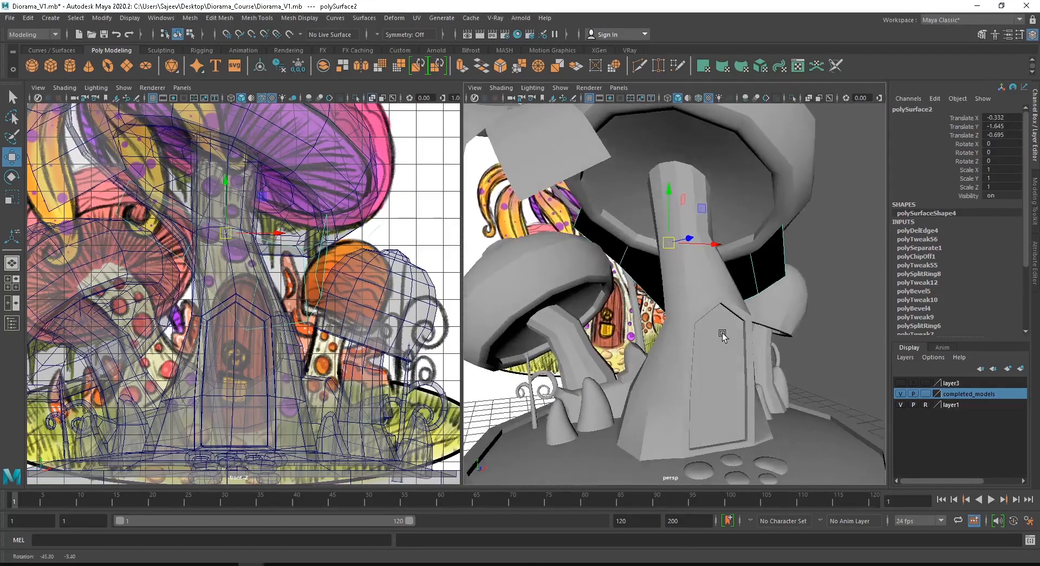
alt+right_drag(722, 335, 696, 320)
alt+drag(696, 320, 677, 333)
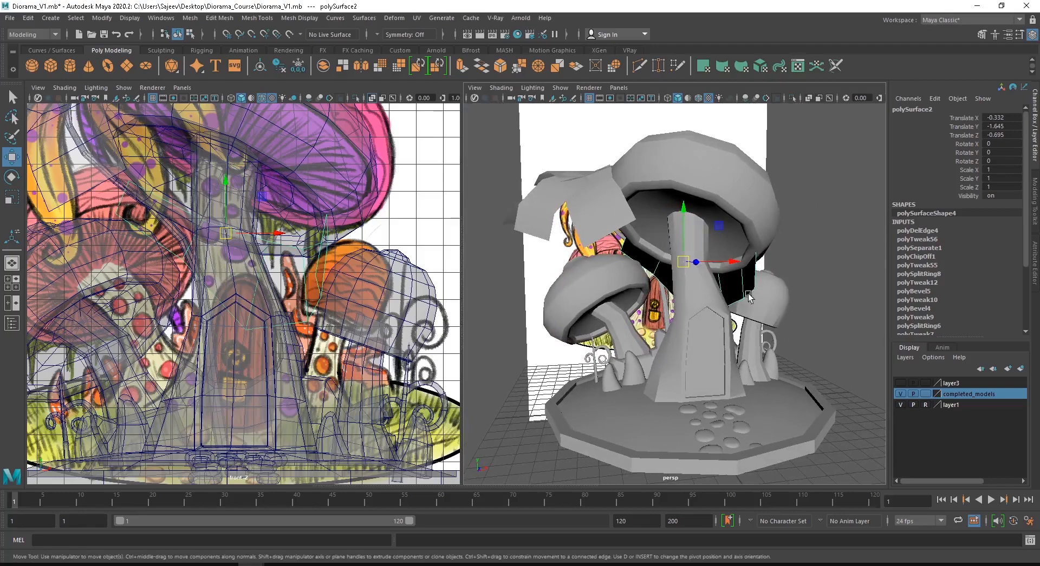
alt+drag(749, 297, 542, 354)
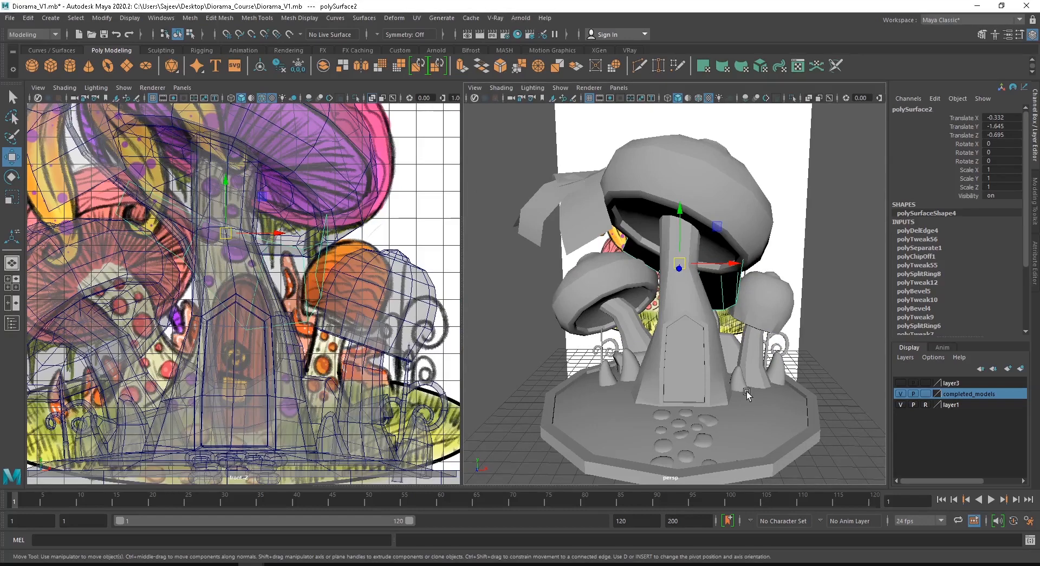
alt+drag(747, 395, 730, 385)
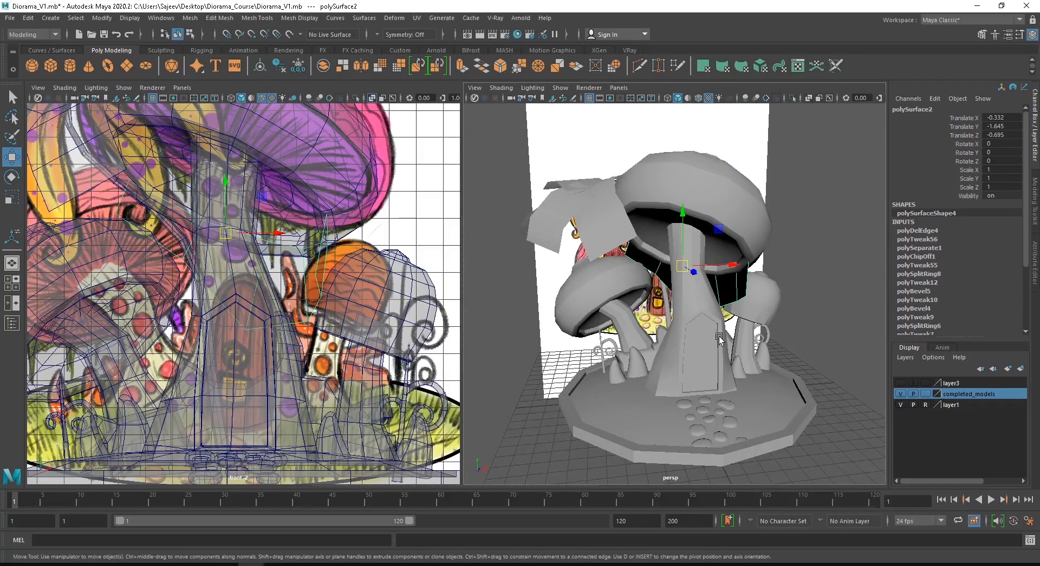
alt+drag(701, 314, 694, 319)
alt+right_drag(694, 320, 784, 291)
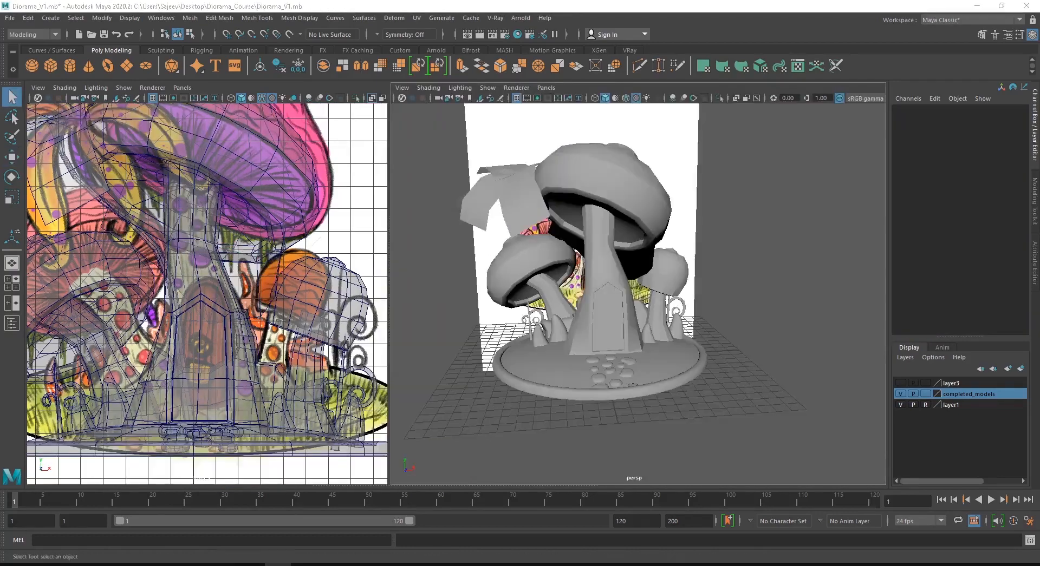
- Move an upper edge of the strip to tuck it beneath the large cap's rim
alt+drag(623, 379, 520, 341)
click(638, 314)
key(f)
alt+drag(641, 318, 632, 278)
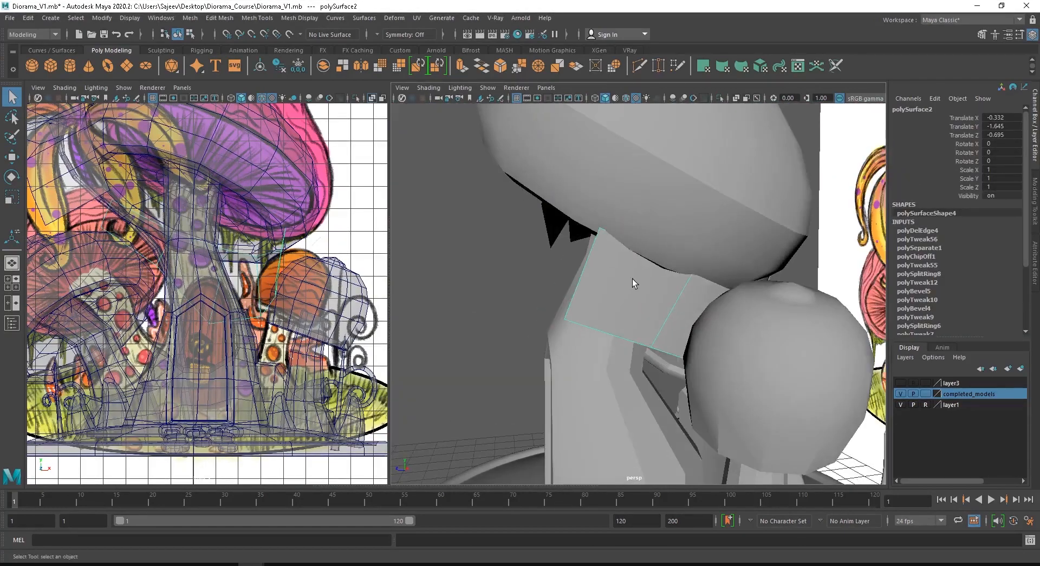
right_drag(632, 279, 637, 245)
click(638, 245)
key(w)
drag(656, 249, 664, 247)
alt+drag(703, 279, 601, 266)
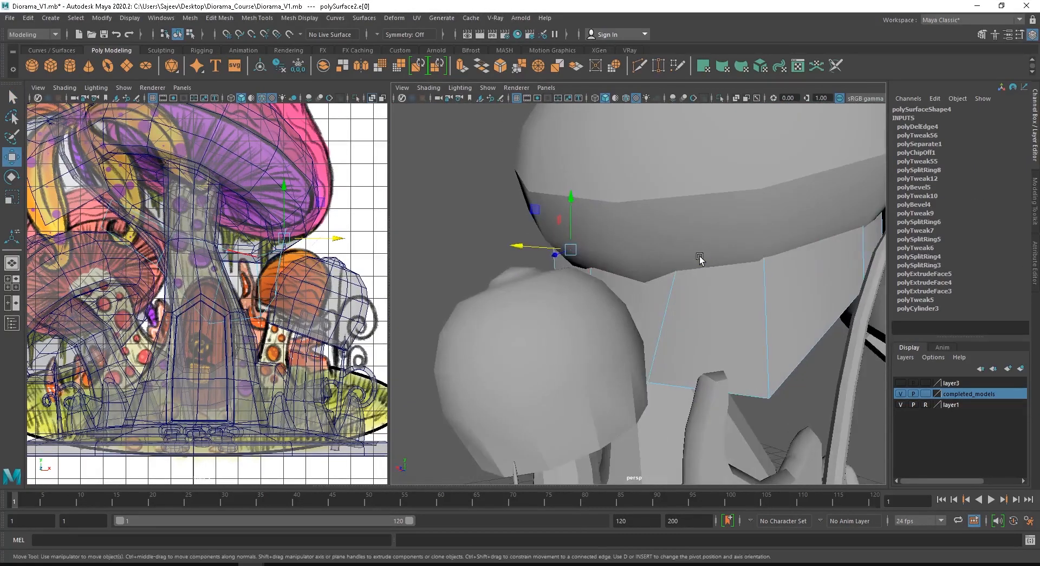
- Adjust the remaining upper edges of the strip against the large cap's underside and return to object mode
click(604, 275)
alt+drag(699, 258, 564, 265)
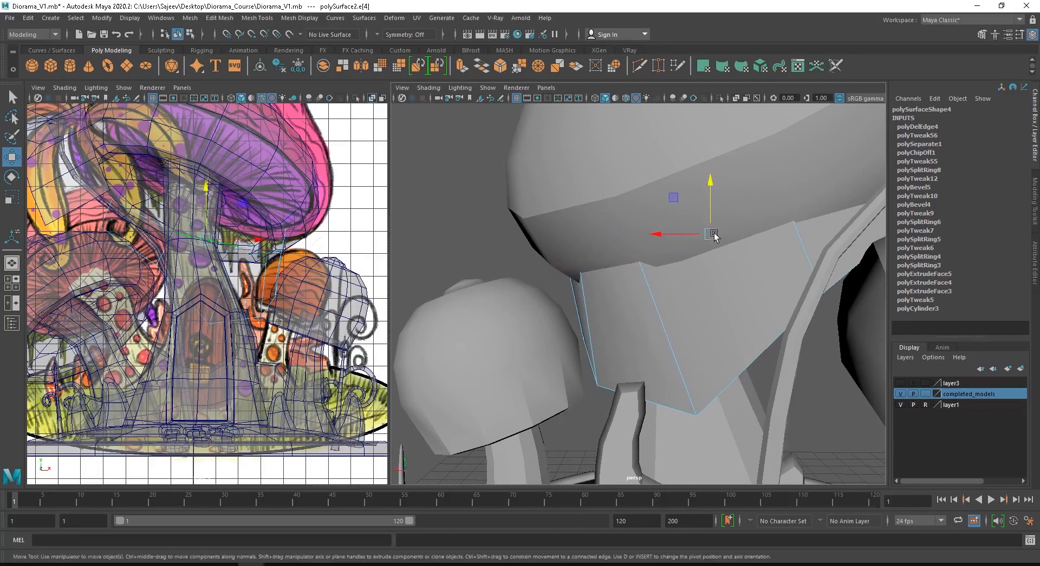
click(713, 234)
alt+drag(714, 234, 630, 266)
scroll(708, 302, down, 10)
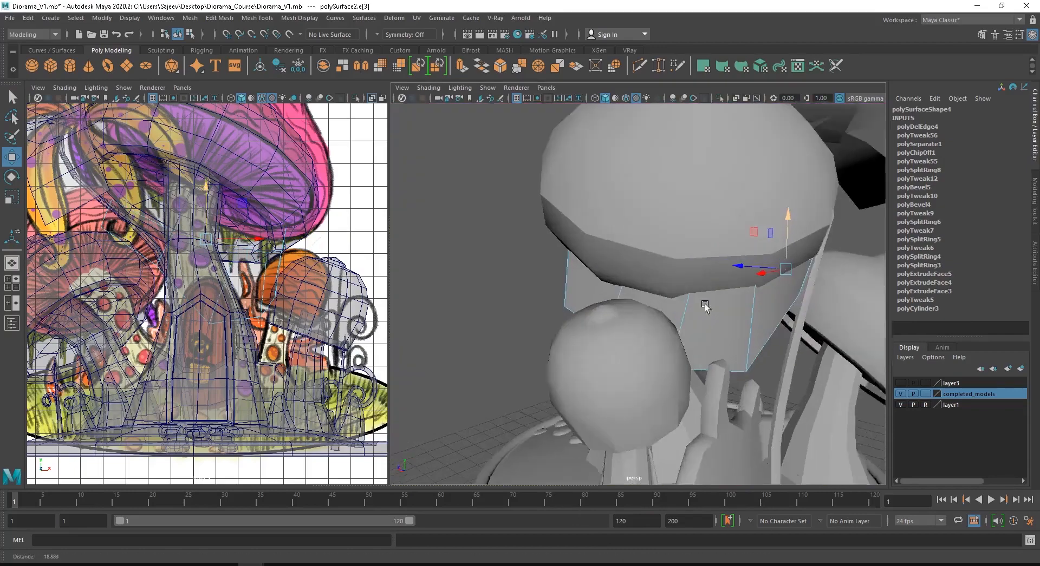
key(F8)
alt+drag(710, 295, 789, 301)
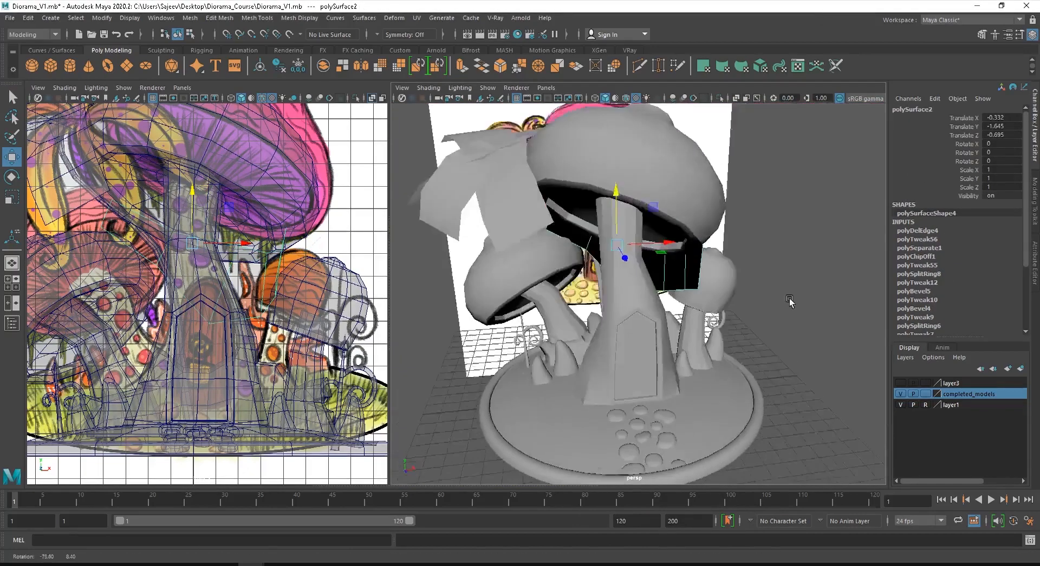
- Duplicate the strip and move the copy to the medium mushroom, at about X -5.712, Y -7.86, Z -4.42
scroll(789, 302, up, 5)
alt+middle_drag(758, 281, 844, 271)
click(829, 244)
drag(837, 240, 618, 336)
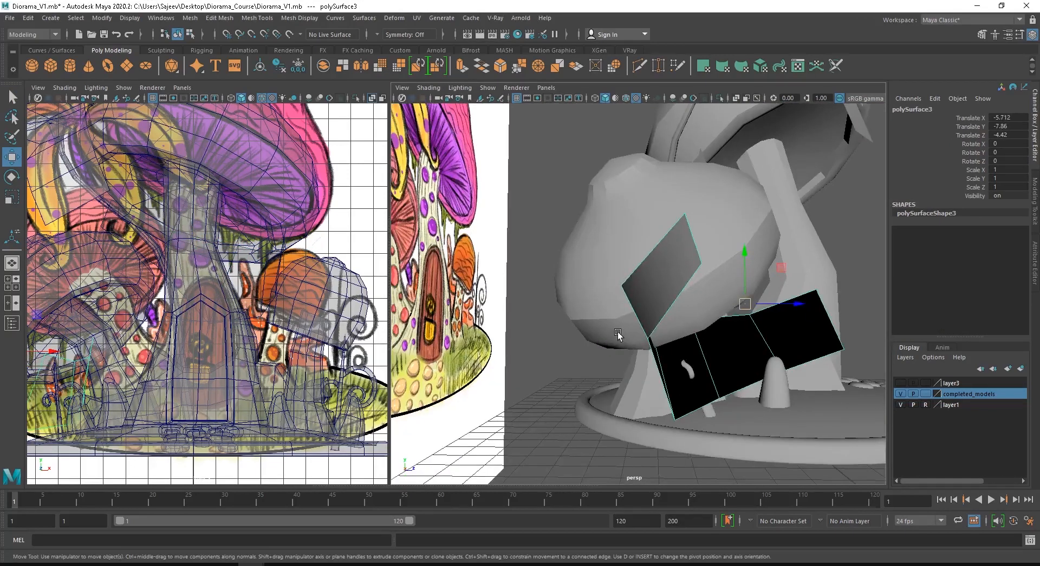
- Rotate the copied strip to about X -171.7, Y 122.6, Z -141 and scale it uniformly to about 0.655
drag(723, 300, 750, 295)
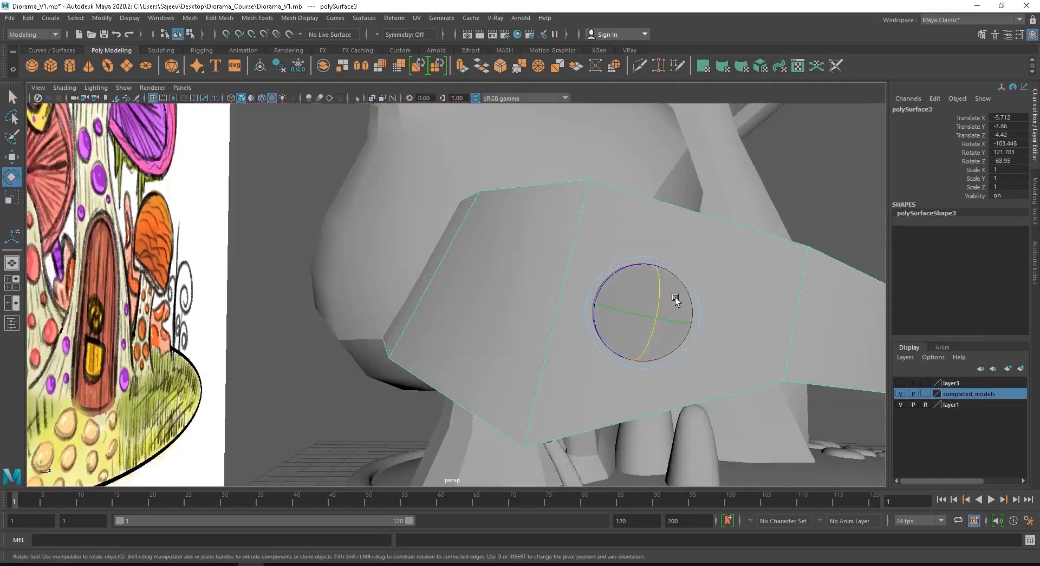
drag(675, 301, 592, 302)
key(w)
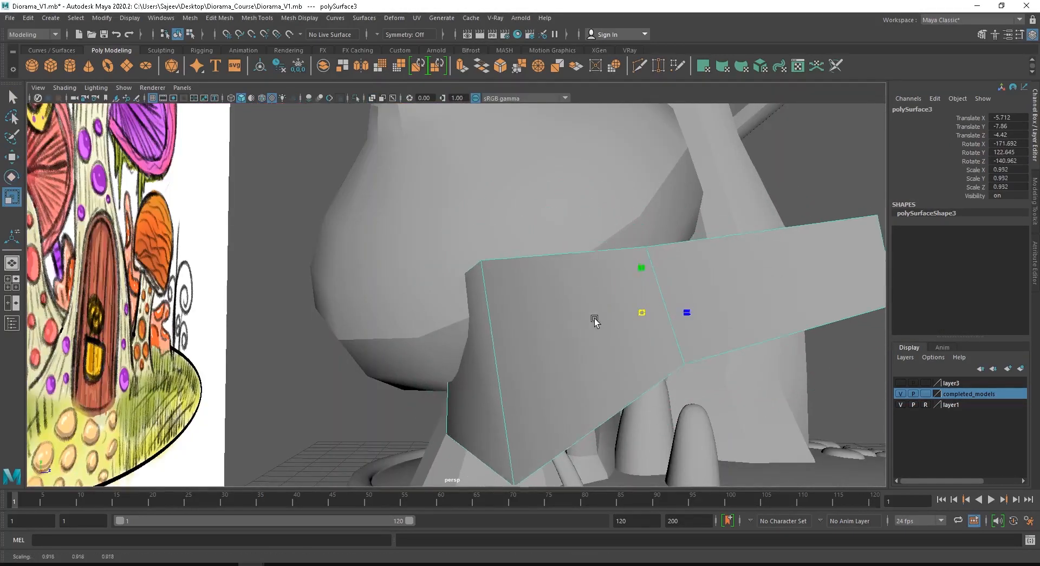
drag(568, 335, 560, 339)
click(831, 271)
drag(785, 290, 769, 298)
click(819, 222)
click(725, 292)
drag(642, 313, 476, 316)
- Hide layer1 and fit the copied strip under the medium cap, at about X -3.509, Y -6.446, Z -6.835, rotated about -170.2, 108.3, -123.9
alt+drag(336, 330, 661, 355)
click(900, 405)
alt+drag(758, 324, 668, 362)
drag(514, 315, 424, 366)
key(e)
drag(453, 325, 375, 384)
key(w)
drag(492, 386, 526, 363)
alt+drag(568, 379, 655, 341)
key(e)
key(w)
drag(425, 299, 384, 286)
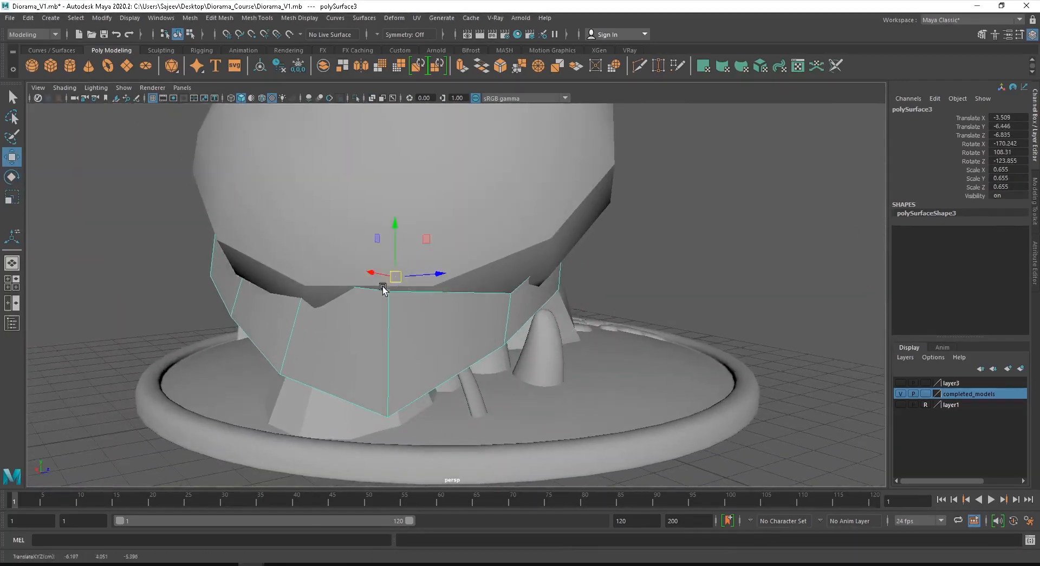
- Pull the copied strip's lower vertices down individually to even out the hem beneath the medium cap
alt+drag(352, 368, 471, 349)
right_drag(433, 319, 373, 318)
click(276, 233)
alt+drag(292, 254, 488, 282)
click(477, 320)
drag(477, 319, 502, 391)
click(529, 324)
drag(529, 324, 531, 385)
alt+drag(569, 357, 427, 334)
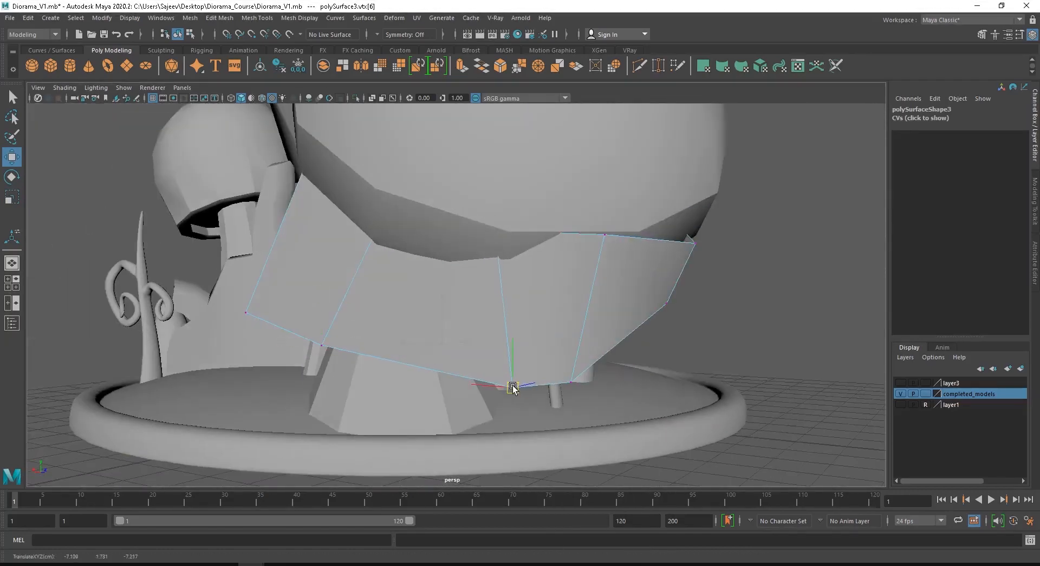
- Reposition the copied strip's upper vertices so they follow the underside of the medium cap
alt+drag(334, 359, 481, 295)
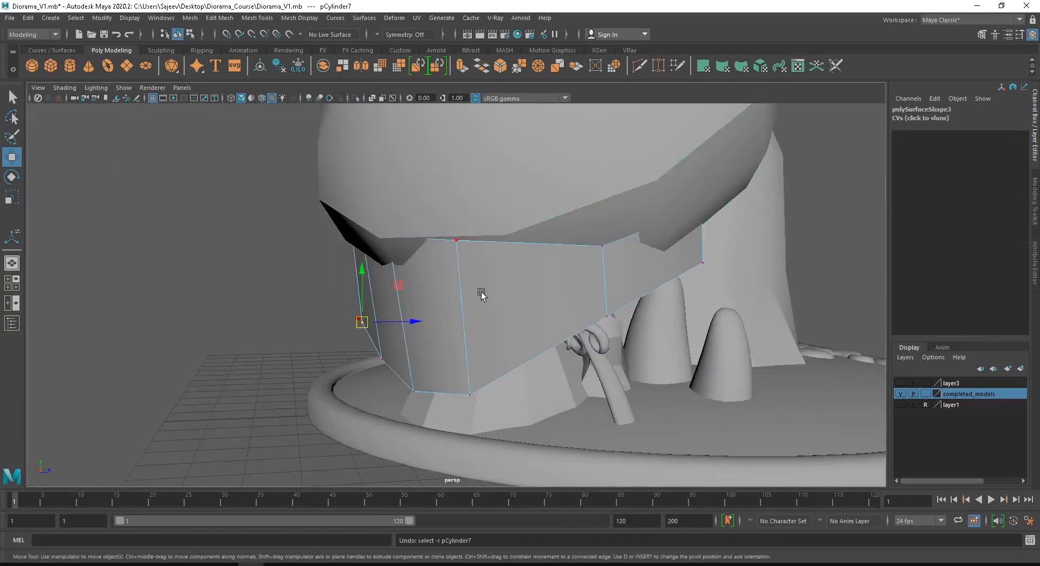
click(428, 263)
drag(429, 263, 440, 256)
click(444, 401)
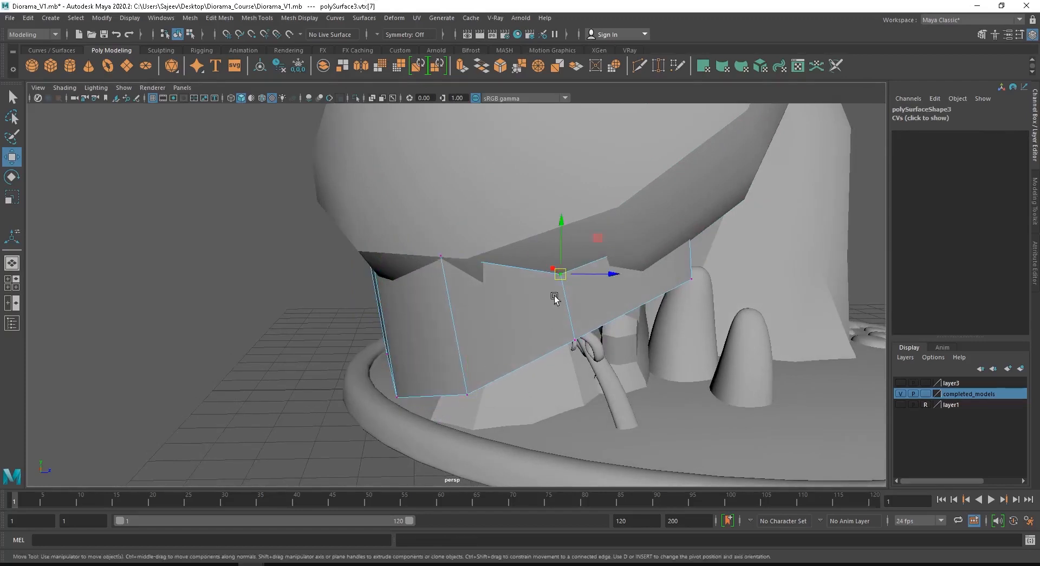
drag(560, 274, 336, 293)
click(263, 287)
drag(263, 287, 251, 271)
- Move the lower corner vertex at the copied strip's end beneath the cap, and return to object mode with nothing selected
click(285, 372)
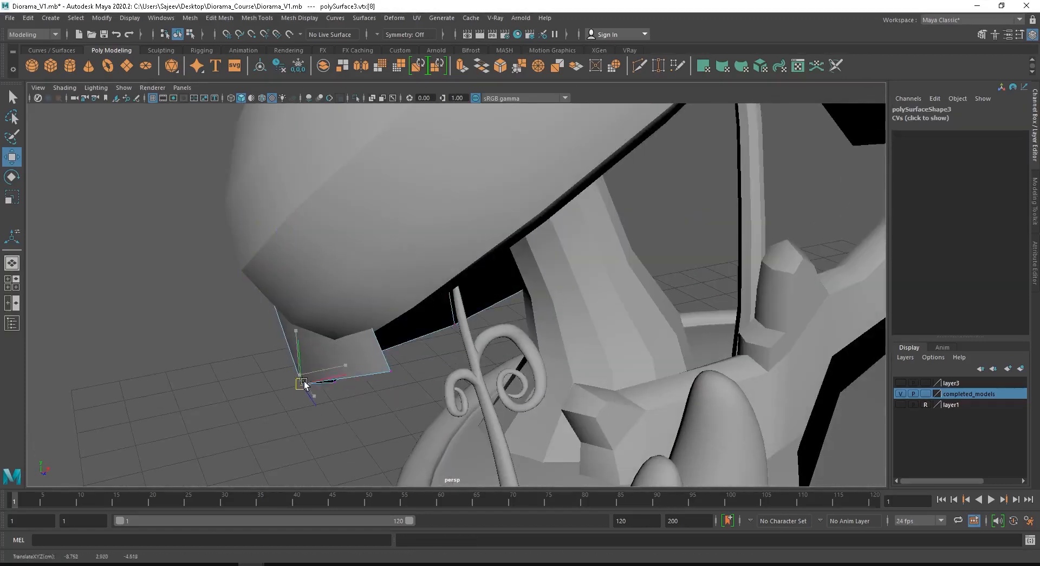
alt+drag(302, 378, 356, 332)
alt+drag(423, 303, 399, 307)
click(525, 312)
scroll(524, 311, down, 6)
click(355, 393)
alt+drag(355, 393, 397, 362)
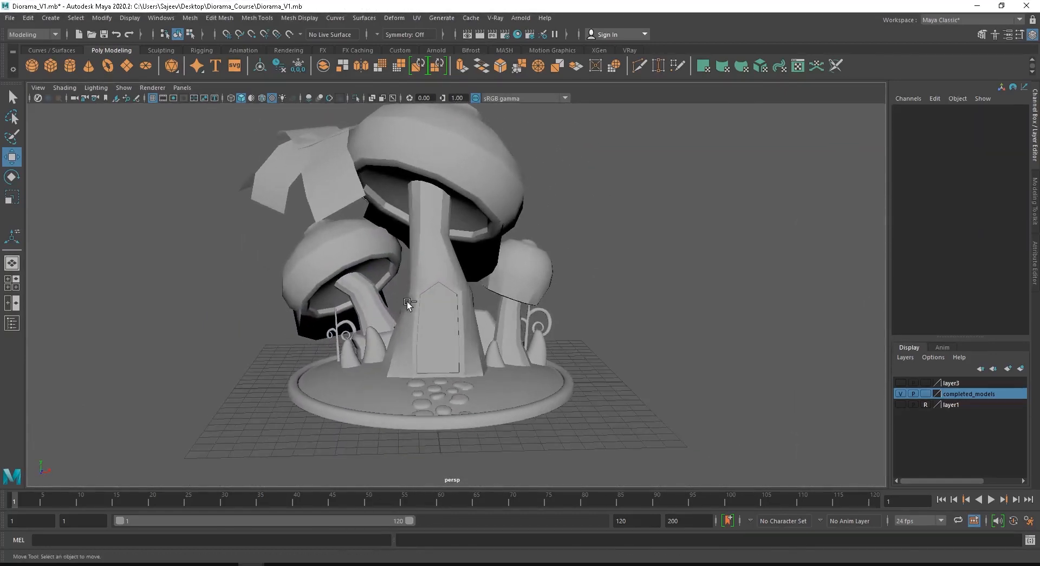
- Turn off smooth preview on the round base and hide the completed_models layer
scroll(506, 348, up, 5)
click(499, 297)
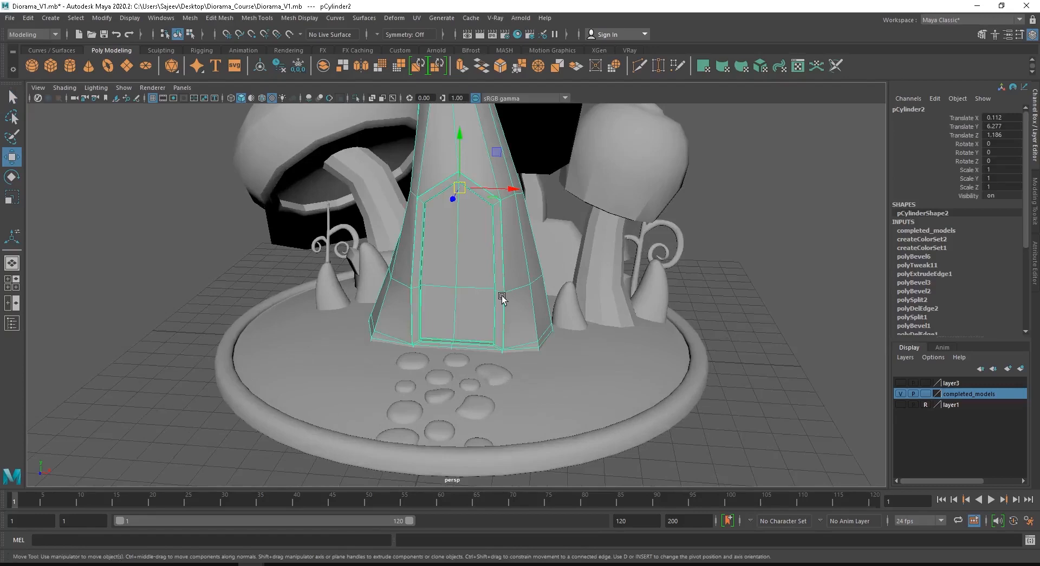
click(760, 309)
scroll(760, 309, down, 4)
alt+drag(338, 323, 385, 336)
scroll(385, 336, up, 2)
click(385, 336)
key(1)
click(900, 394)
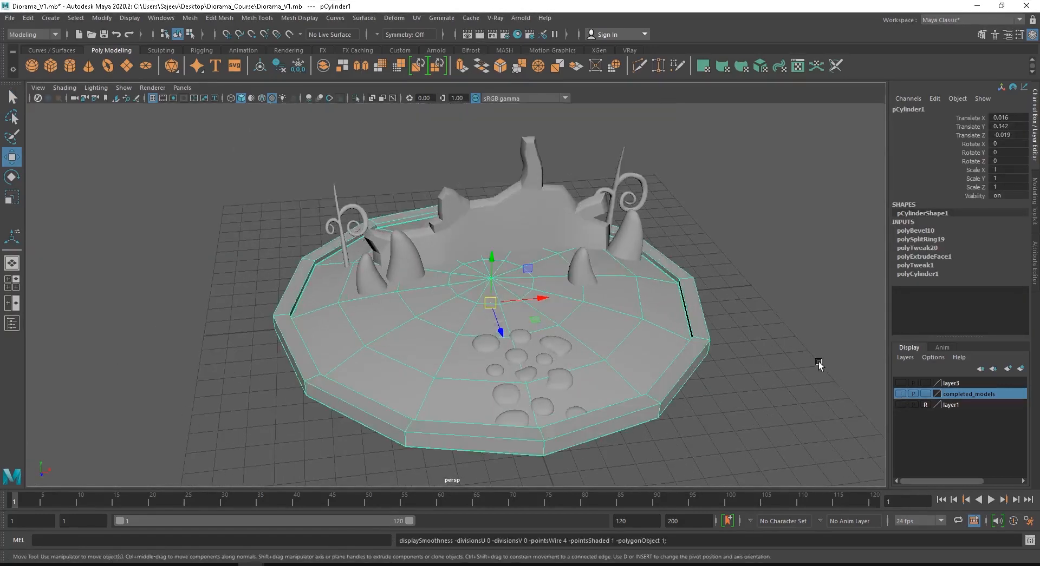
click(818, 364)
- Create a polygon plane in the front view over the spiral plant, about 1.257 wide and 1.718 high, and activate the Move tool
alt+drag(542, 341, 538, 364)
scroll(538, 364, up, 1)
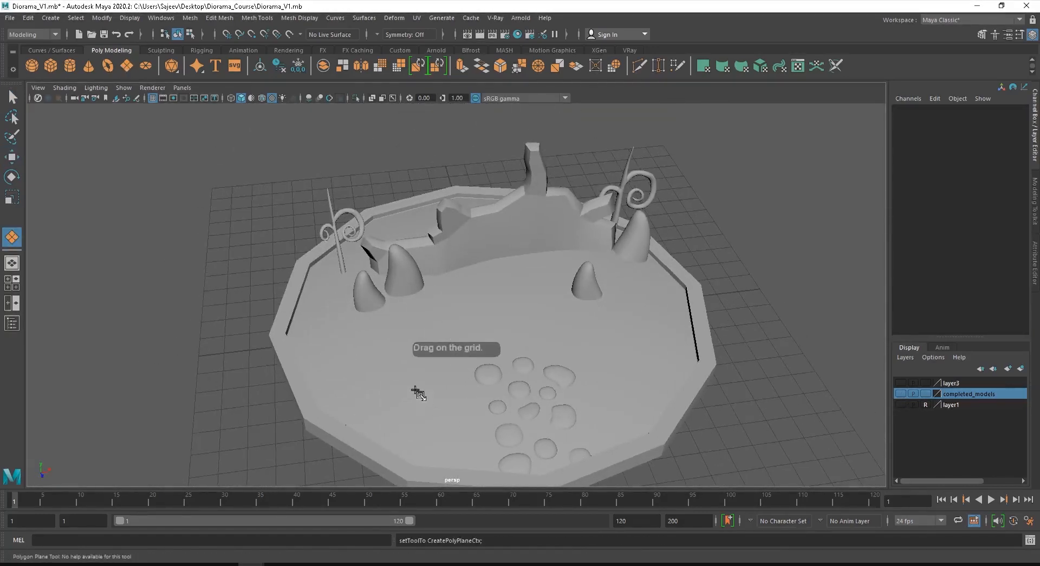
key(space)
key(space)
alt+middle_drag(457, 325, 450, 217)
scroll(450, 217, down, 4)
drag(266, 302, 272, 311)
drag(297, 344, 298, 346)
key(w)
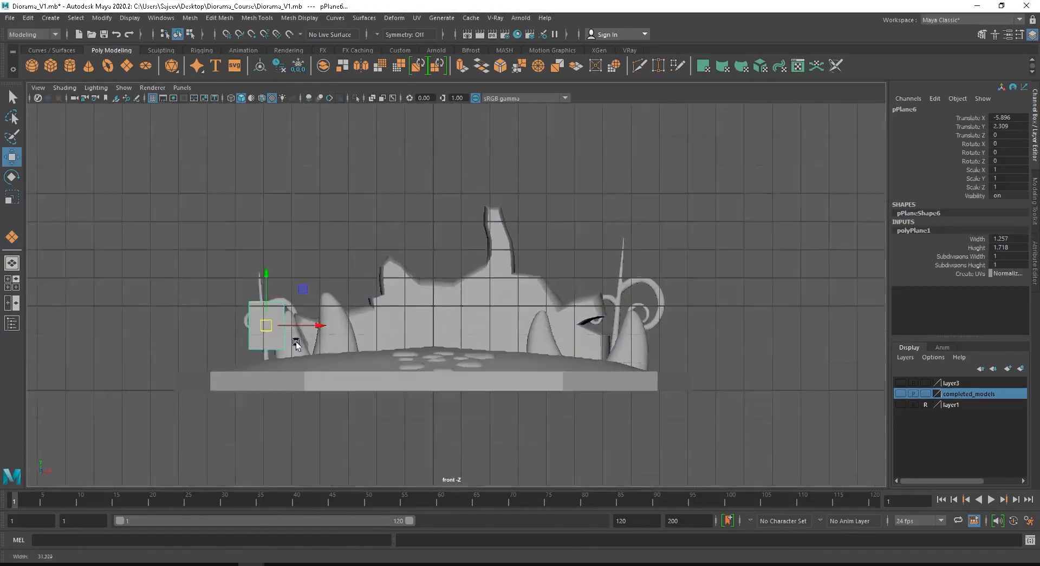
- Move the new plane to the front of the round base, standing it on the ground at about -3.443, 1.151, 6.652
alt+middle_drag(297, 343, 344, 310)
scroll(344, 309, up, 4)
drag(218, 287, 410, 316)
key(space)
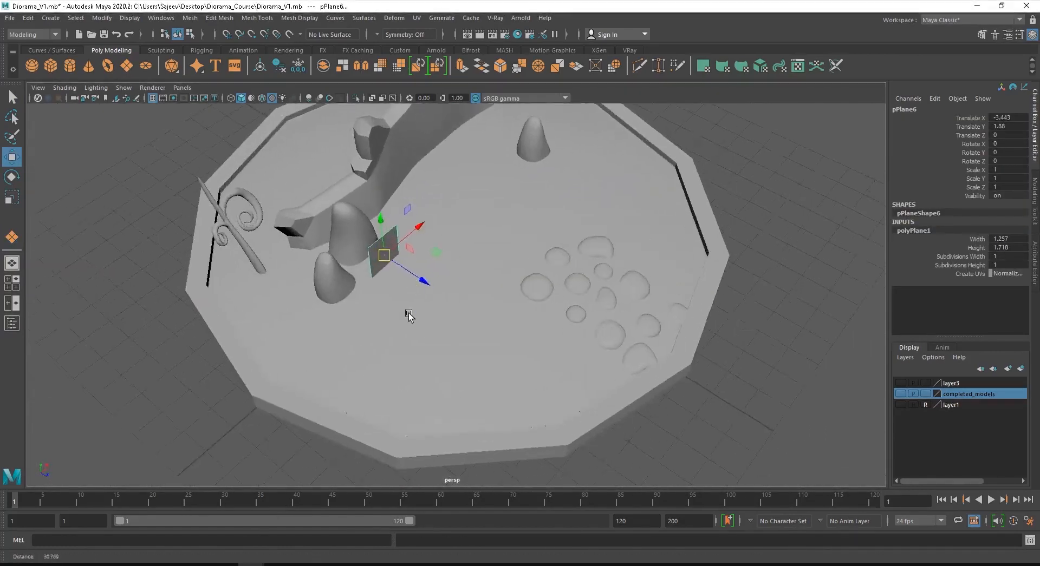
drag(422, 282, 588, 402)
alt+drag(536, 374, 444, 284)
alt+middle_drag(444, 284, 501, 369)
scroll(500, 368, up, 1)
drag(437, 204, 437, 210)
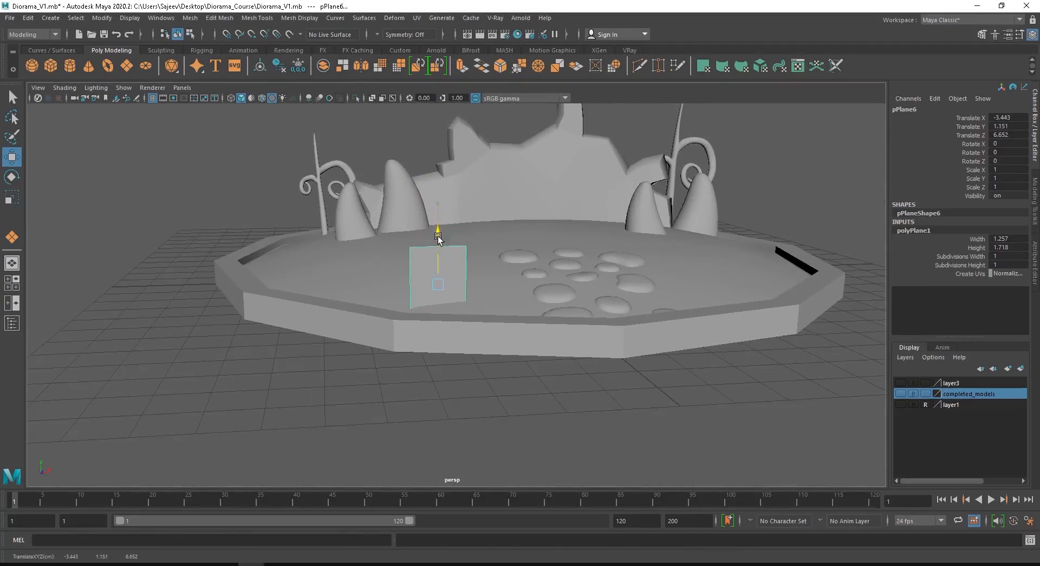
drag(438, 246, 438, 247)
- Taper the plane by scaling its top edge narrower
right_drag(437, 280, 434, 259)
click(434, 256)
drag(485, 254, 468, 255)
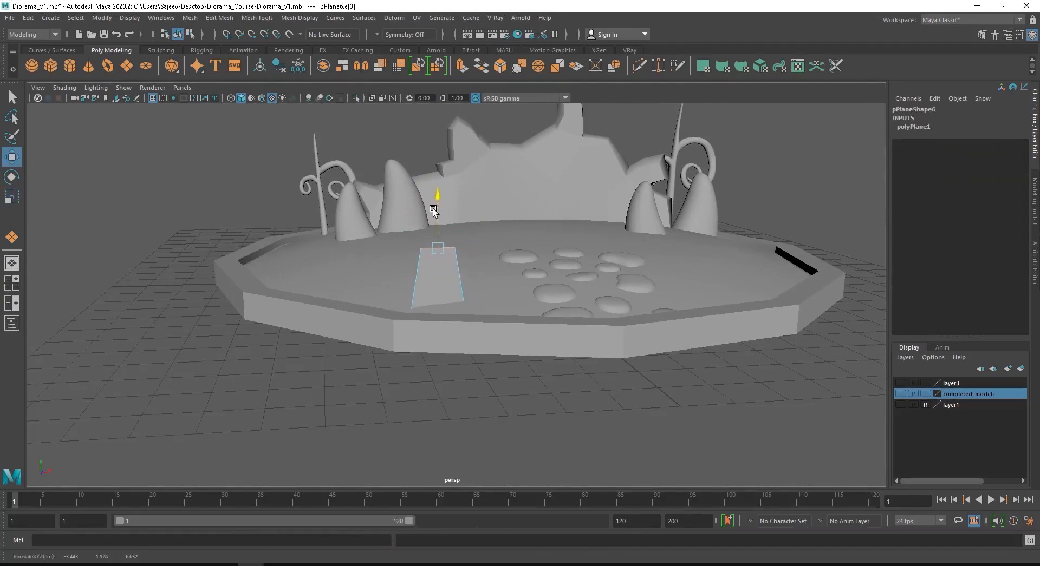
- Add a horizontal and a vertical edge loop to the tapered plane and shift them along Z to curve it
ctrl+right_drag(396, 279, 396, 298)
alt+drag(398, 293, 526, 307)
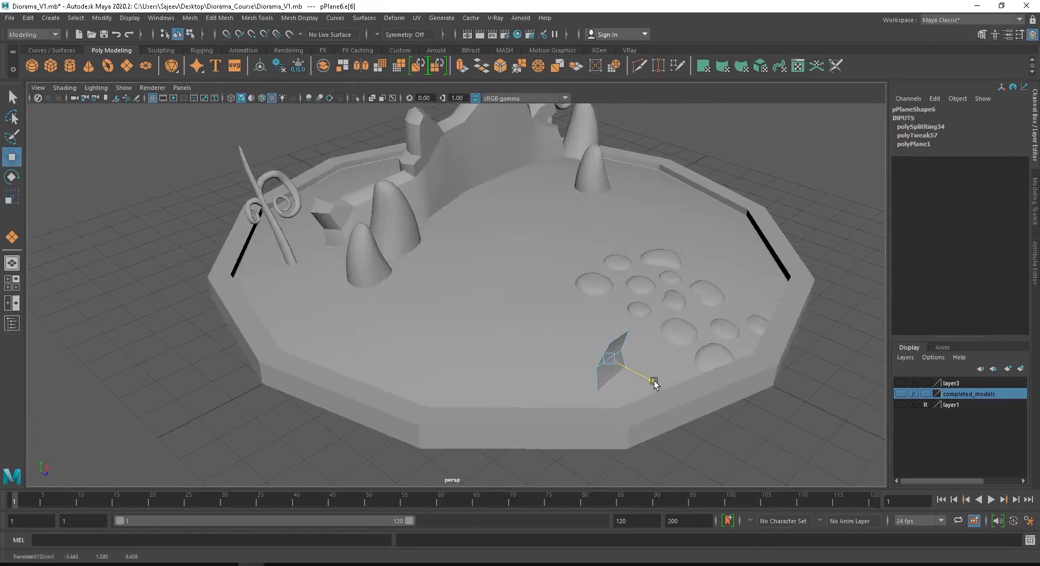
alt+drag(654, 381, 591, 397)
alt+middle_drag(591, 397, 501, 340)
scroll(501, 340, up, 2)
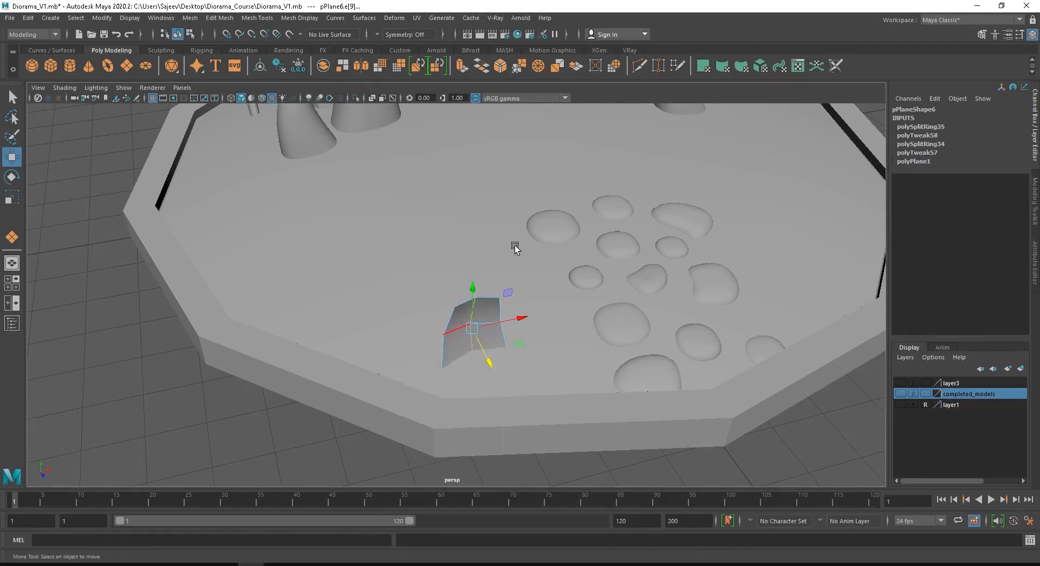
key(e)
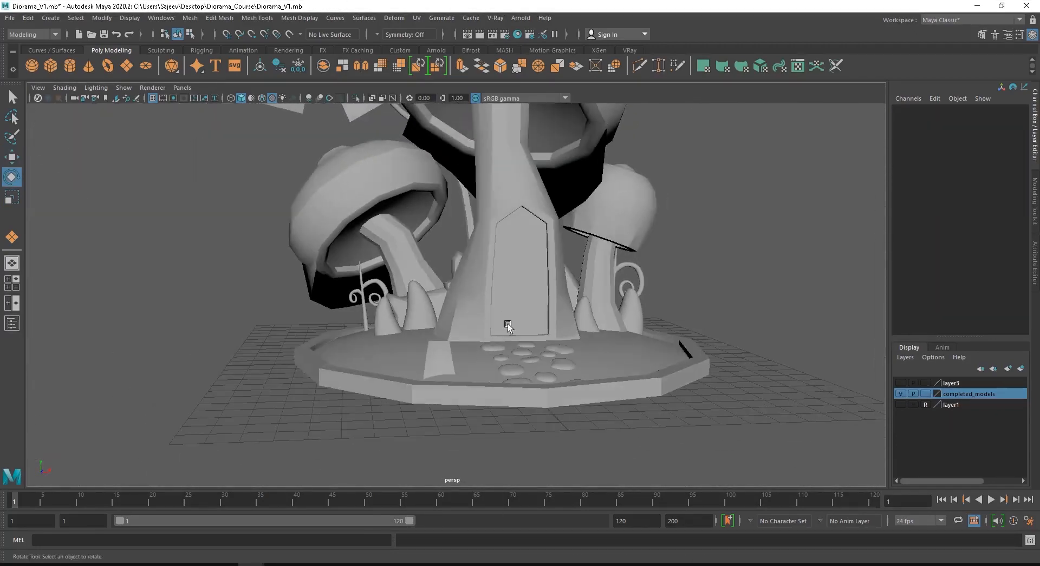
- Turn on smooth mesh preview for the mushrooms, base and surrounding models, and clear the selection
alt+drag(507, 328, 579, 298)
alt+middle_drag(579, 298, 605, 357)
scroll(605, 357, down, 4)
alt+drag(606, 357, 534, 330)
drag(308, 205, 644, 501)
key(3)
click(714, 423)
alt+drag(601, 398, 585, 418)
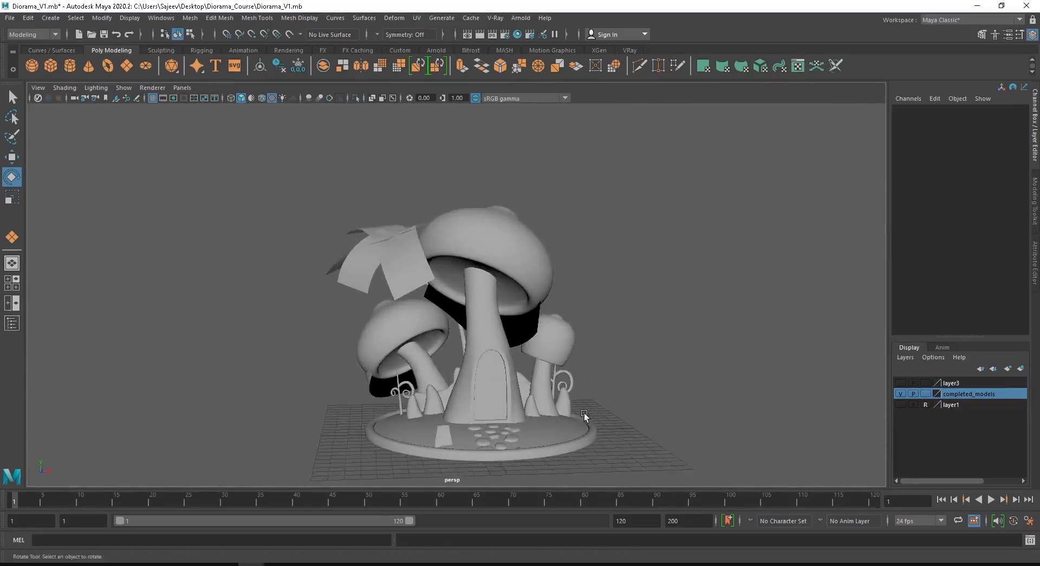
- Rotate the whole leaf group beside the large cap to about 20.5, -0.6, 12.4 degrees and deselect it
alt+middle_drag(585, 418, 552, 363)
scroll(542, 364, up, 1)
alt+drag(529, 365, 523, 374)
click(380, 206)
key(Up)
drag(365, 163, 364, 172)
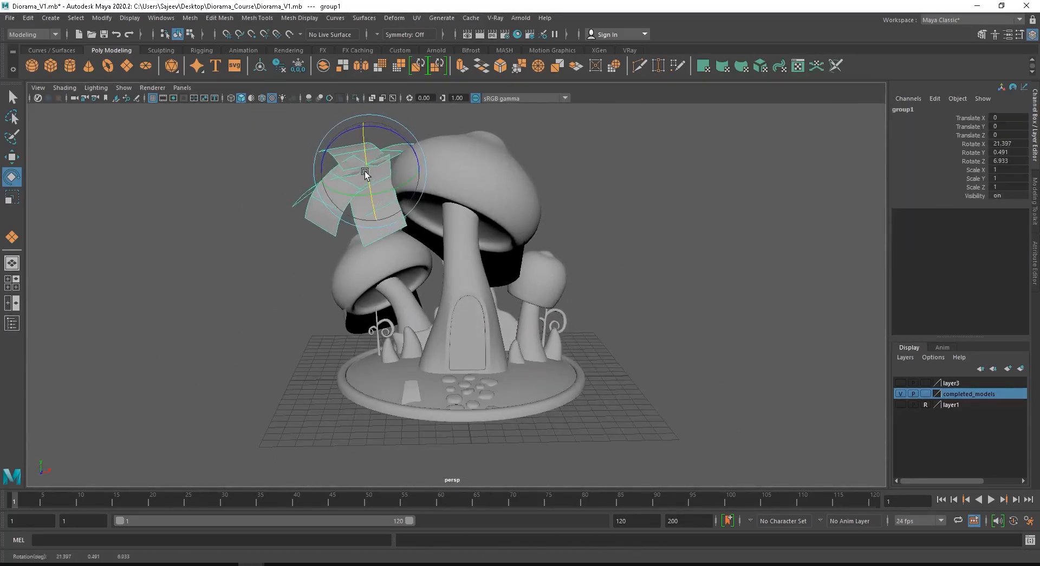
drag(314, 193, 360, 160)
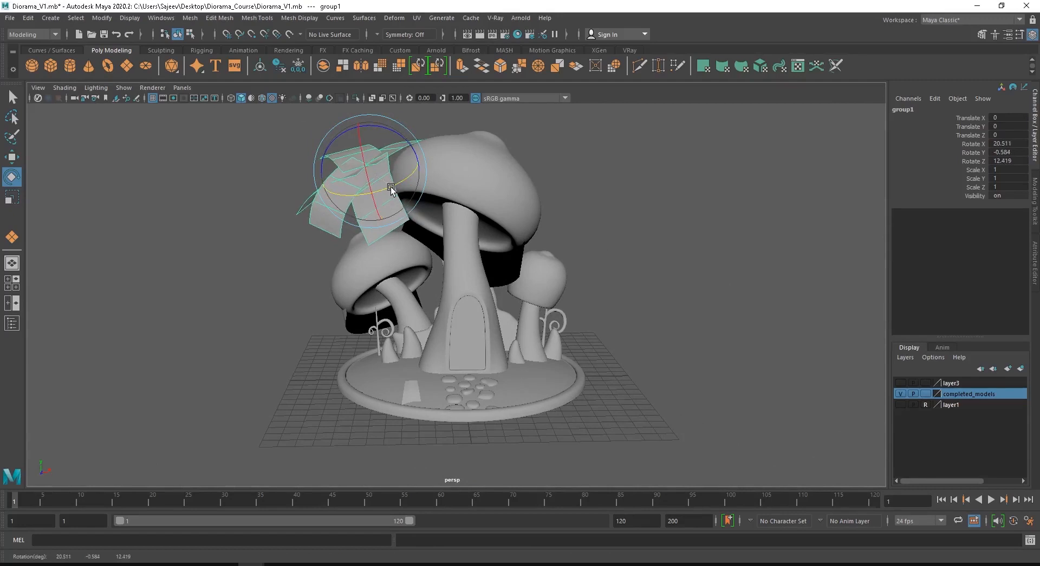
drag(391, 189, 398, 188)
click(585, 244)
- Scale the inner edge of the leaf nearest the large mushroom narrower at the cluster's centre
mouse_move(526, 339)
alt+mouse_down()
mouse_move(514, 319)
mouse_move(437, 330)
mouse_move(536, 346)
alt+mouse_up()
scroll(502, 289, up, 4)
click(502, 289)
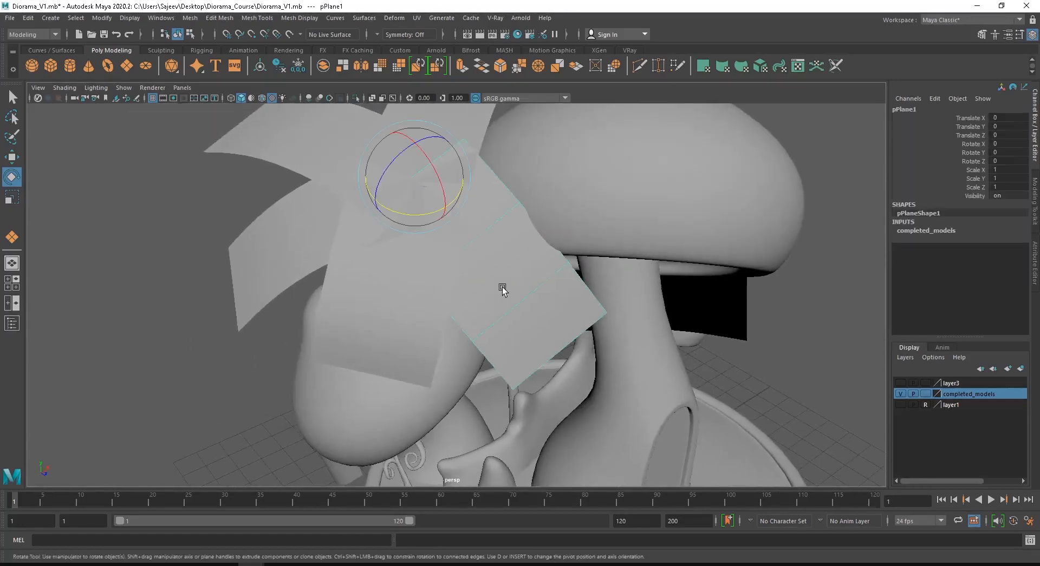
click(469, 272)
alt+drag(467, 274, 410, 323)
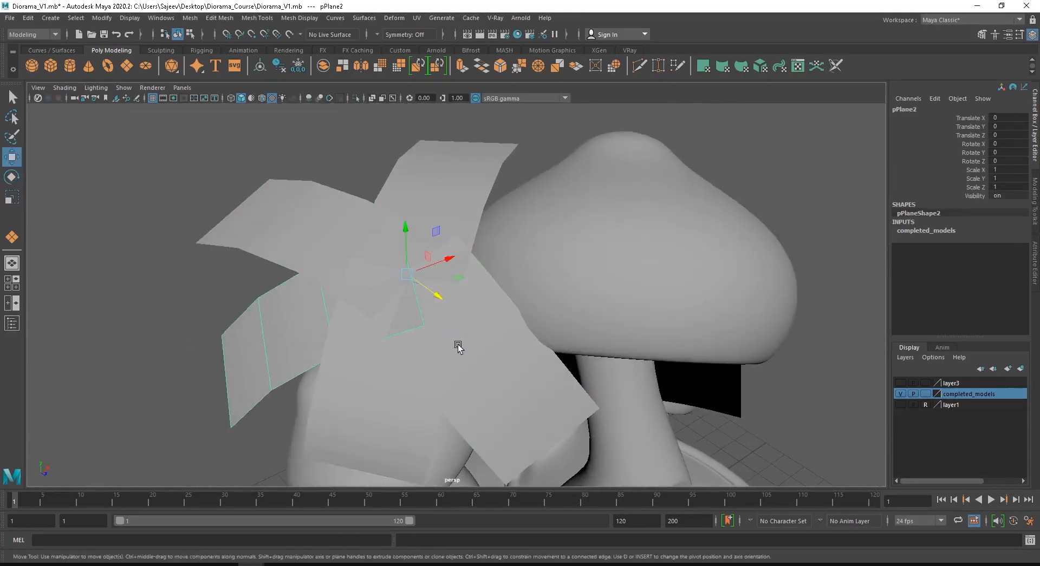
alt+drag(459, 347, 428, 364)
right_drag(409, 276, 408, 246)
click(389, 257)
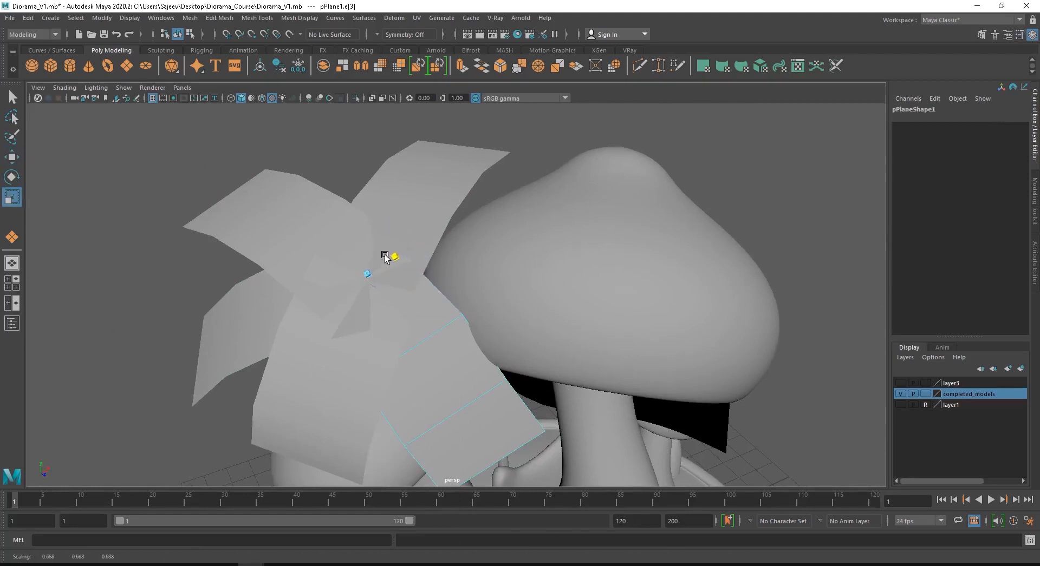
- Narrow the inner edges of the front leaf and the lower left leaf where they meet at the centre
alt+drag(456, 383, 506, 400)
click(401, 344)
right_drag(401, 344, 400, 304)
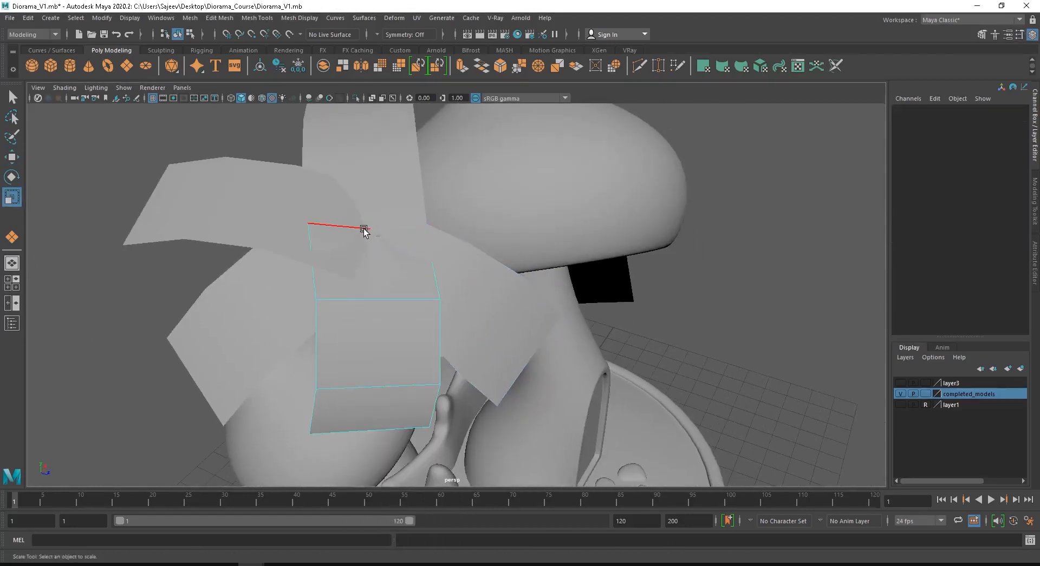
click(364, 231)
drag(412, 234, 388, 234)
click(289, 282)
right_drag(290, 282, 288, 247)
click(375, 235)
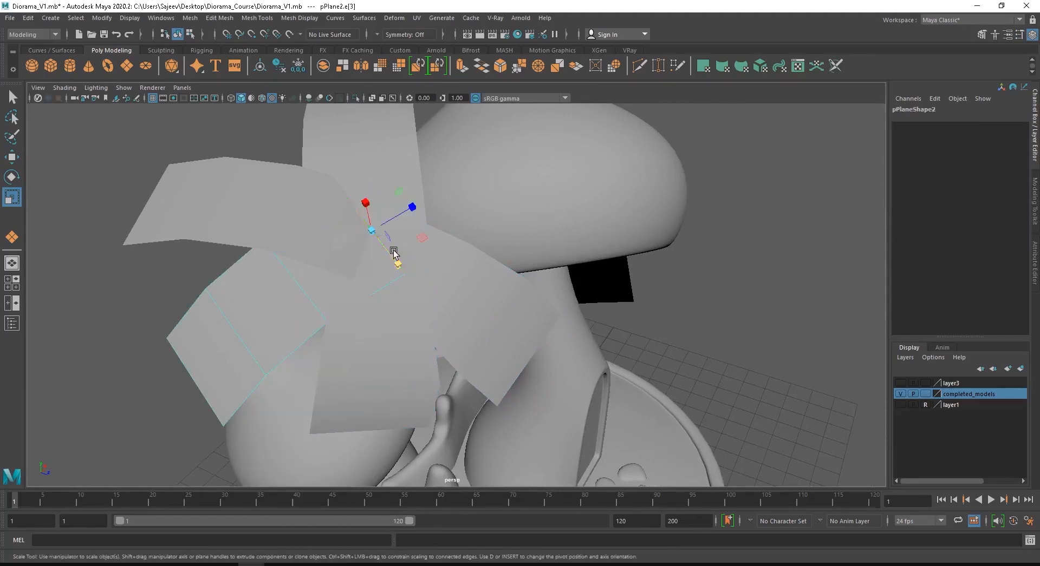
- Narrow the inner edges of the upper left leaf and the back leaf, and return to object mode
click(230, 225)
alt+drag(230, 225, 217, 274)
right_drag(216, 274, 215, 238)
click(301, 361)
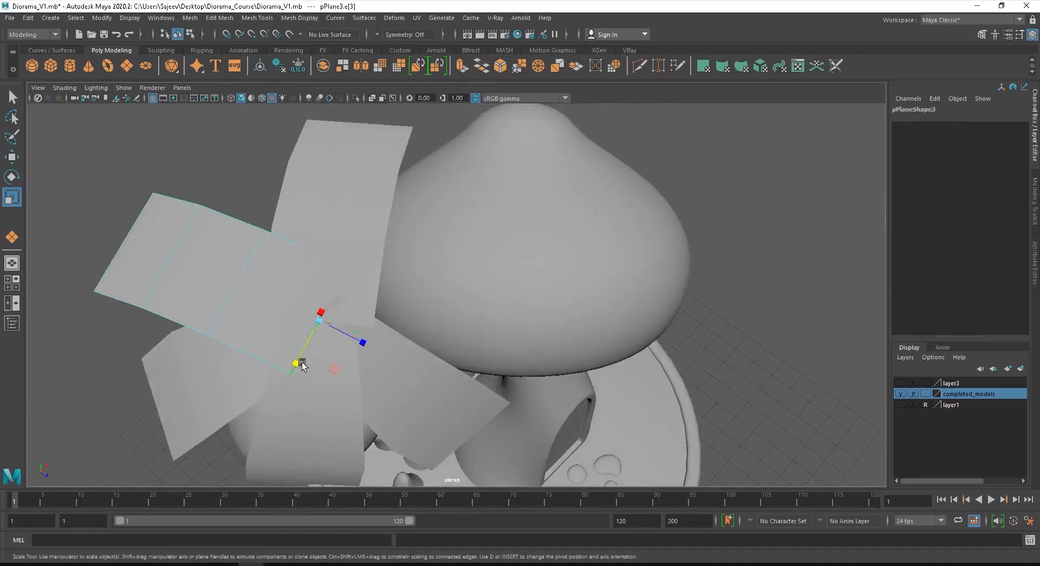
click(325, 203)
right_drag(325, 203, 324, 168)
click(275, 316)
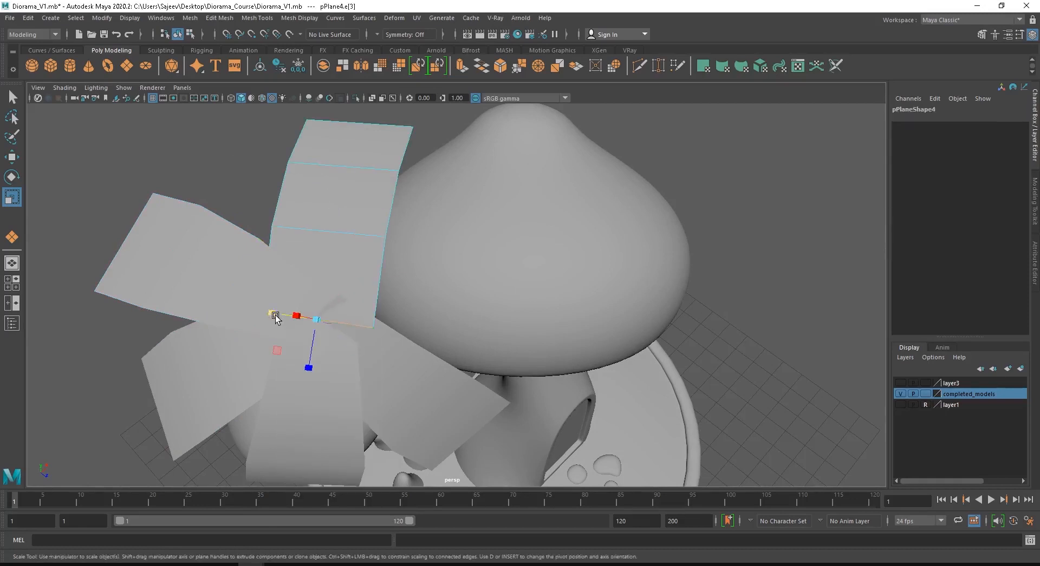
click(321, 232)
drag(284, 228, 291, 231)
right_drag(303, 216, 336, 186)
- Duplicate the back leaf and rotate the copy to about -13, -77, 44 degrees to fill the gap beside the large cap
alt+right_drag(292, 238, 232, 253)
click(232, 253)
alt+drag(330, 303, 328, 258)
alt+right_drag(314, 247, 410, 319)
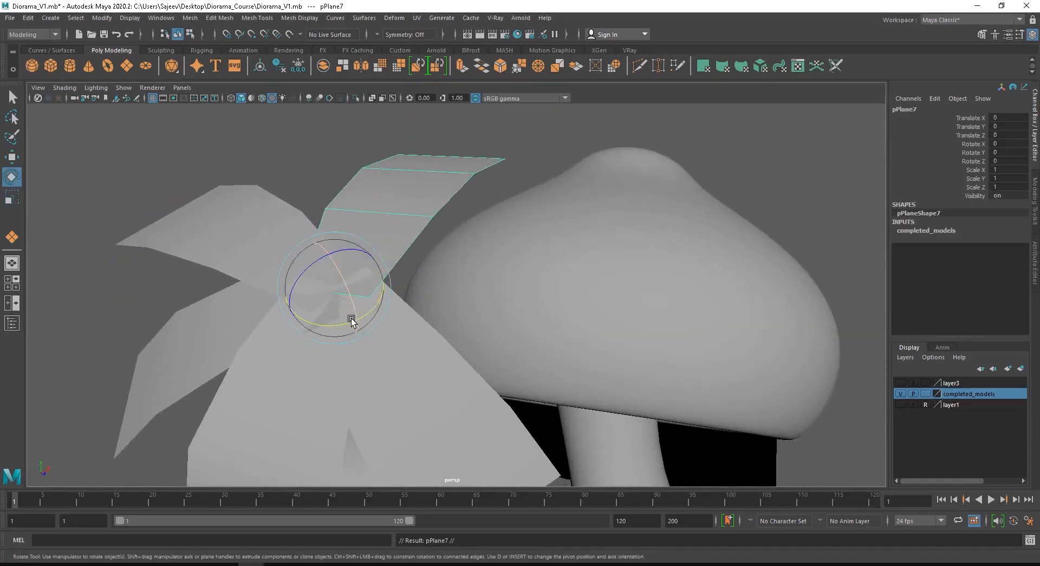
drag(351, 321, 291, 300)
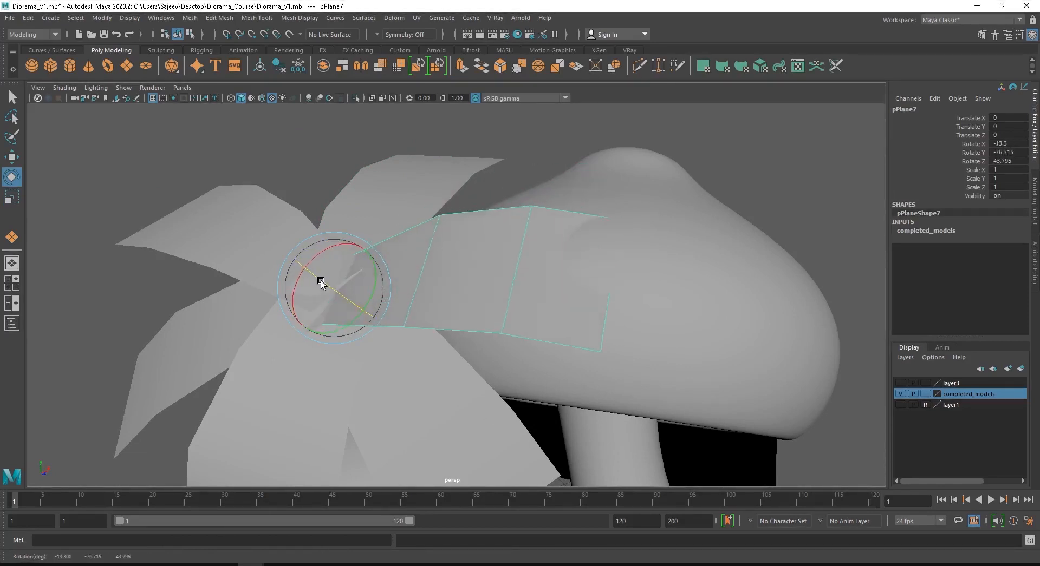
alt+right_drag(594, 311, 217, 259)
click(217, 259)
- Move the lower edge at the end of the large cap's hanging strip clear of the small mushroom's cap
alt+right_drag(422, 336, 495, 367)
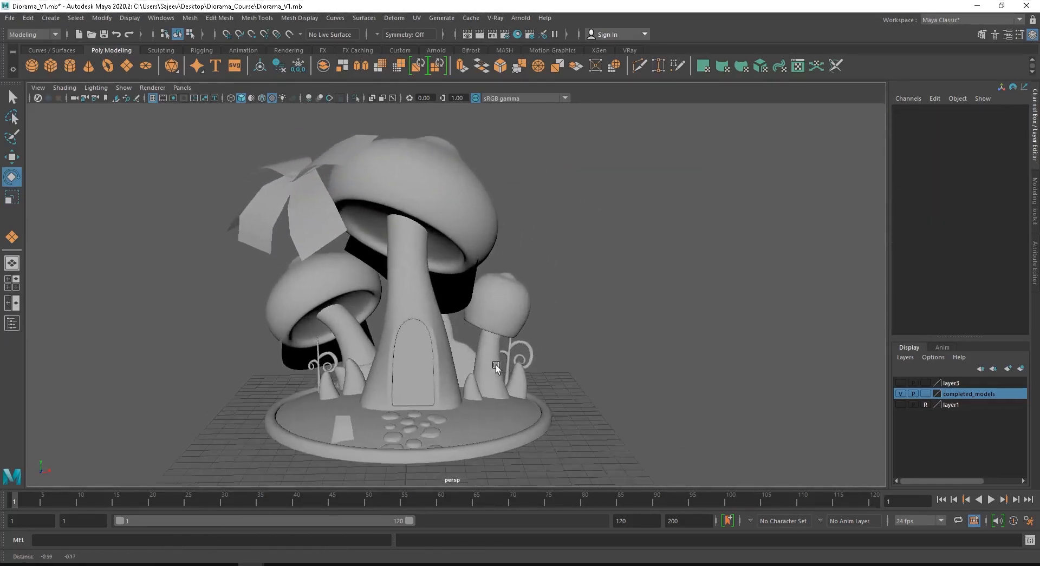
alt+middle_drag(494, 367, 545, 356)
alt+right_drag(548, 332, 568, 338)
alt+drag(498, 306, 530, 326)
click(505, 252)
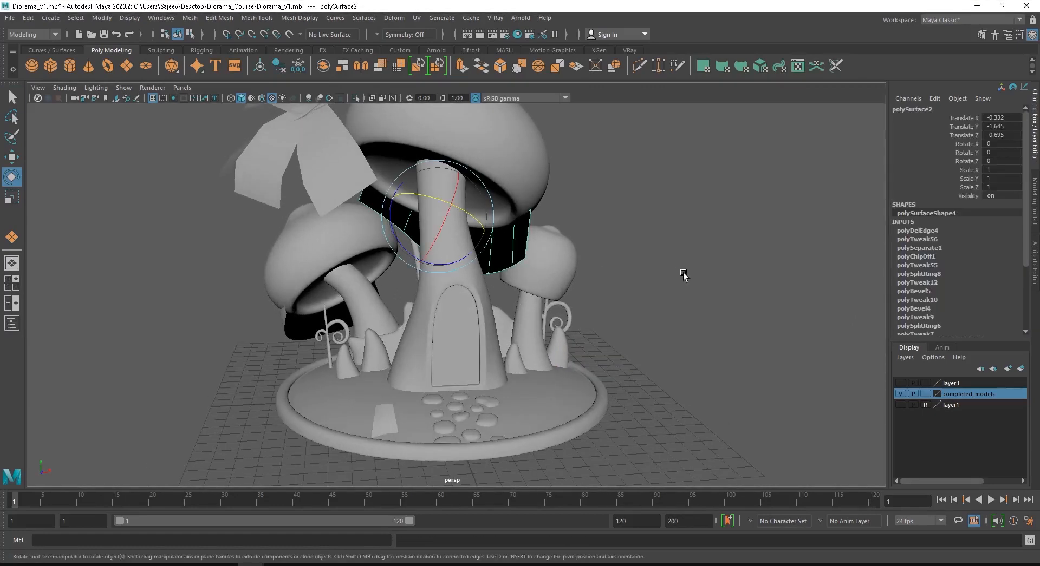
alt+drag(697, 277, 495, 297)
right_drag(583, 214, 583, 187)
click(479, 275)
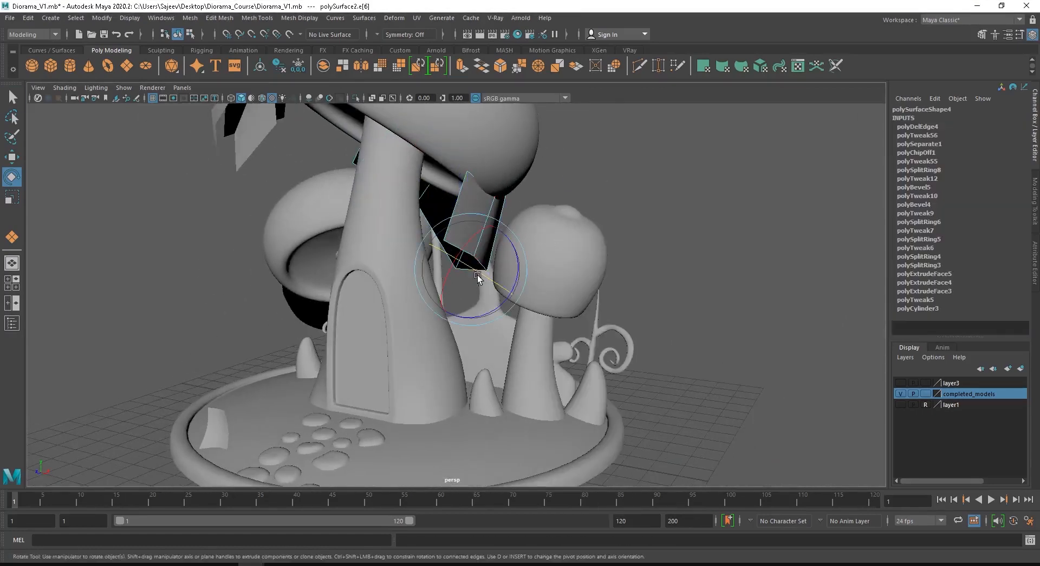
key(w)
mouse_move(480, 277)
alt+mouse_down()
mouse_move(465, 281)
mouse_move(450, 266)
mouse_move(505, 274)
mouse_move(495, 273)
alt+mouse_up()
click(454, 266)
click(548, 268)
alt+drag(569, 256, 465, 297)
click(420, 313)
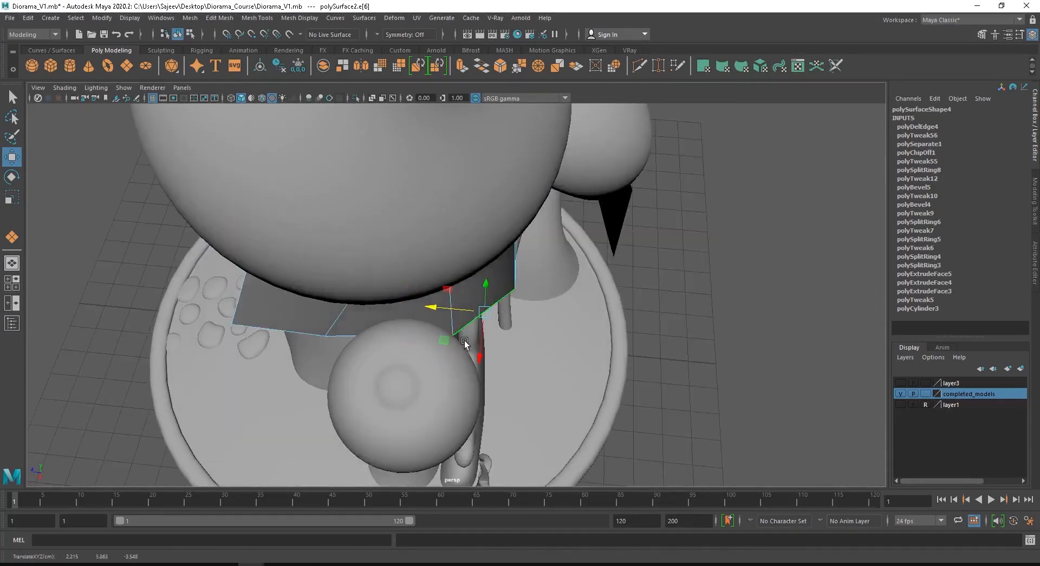
alt+drag(464, 343, 609, 315)
- Shift the lower and upper vertices of the strip's end segment inward along X, and leave component mode
click(571, 224)
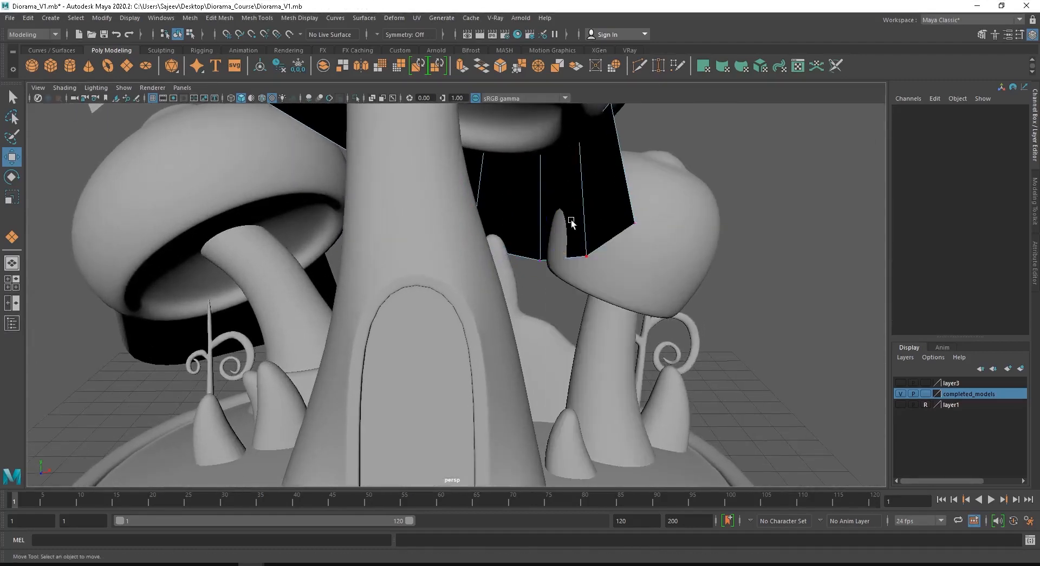
click(585, 256)
drag(634, 256, 621, 256)
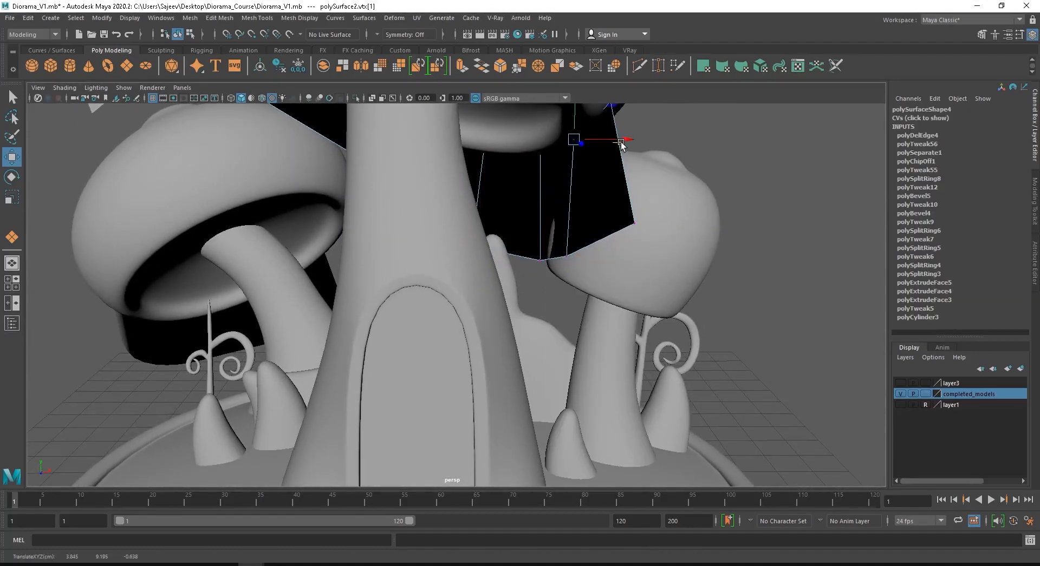
alt+drag(609, 144, 560, 115)
click(778, 168)
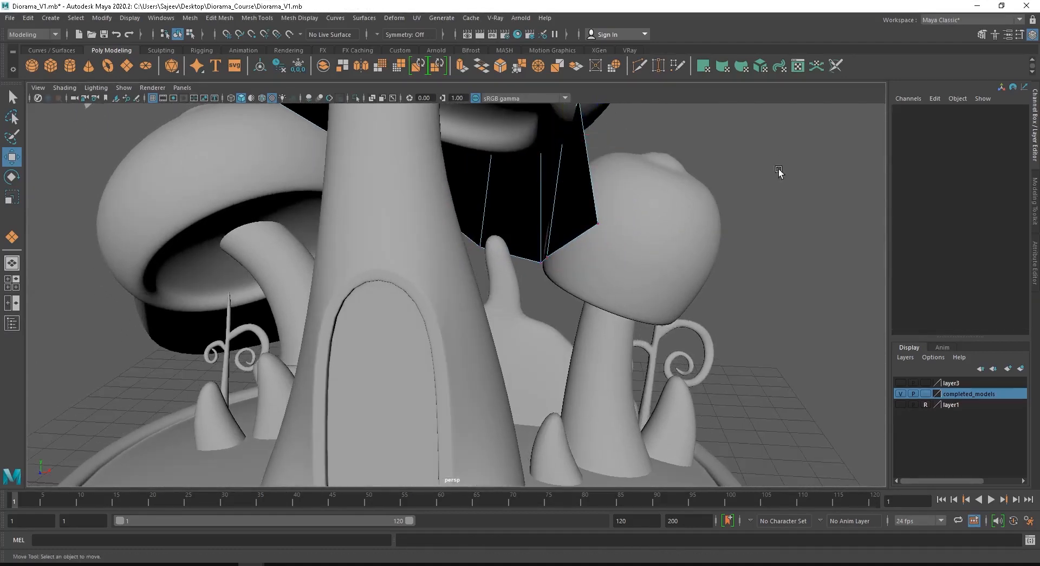
scroll(778, 168, down, 4)
right_drag(523, 205, 564, 179)
click(584, 181)
- Turn on two-sided lighting for the perspective view and save the scene
scroll(454, 227, down, 5)
alt+drag(449, 227, 386, 237)
click(145, 89)
mouse_move(96, 89)
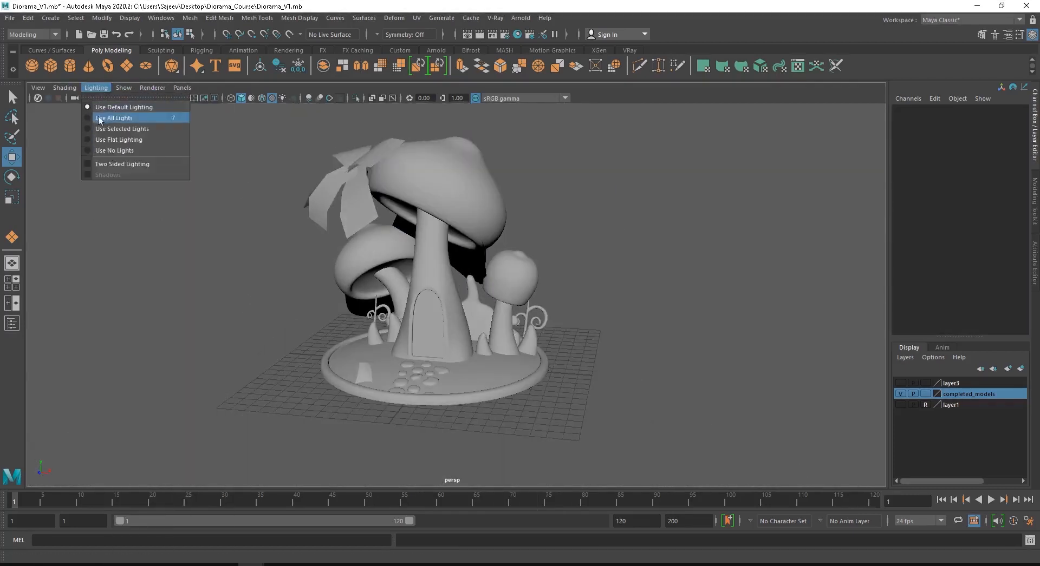
click(120, 165)
alt+drag(501, 272, 536, 367)
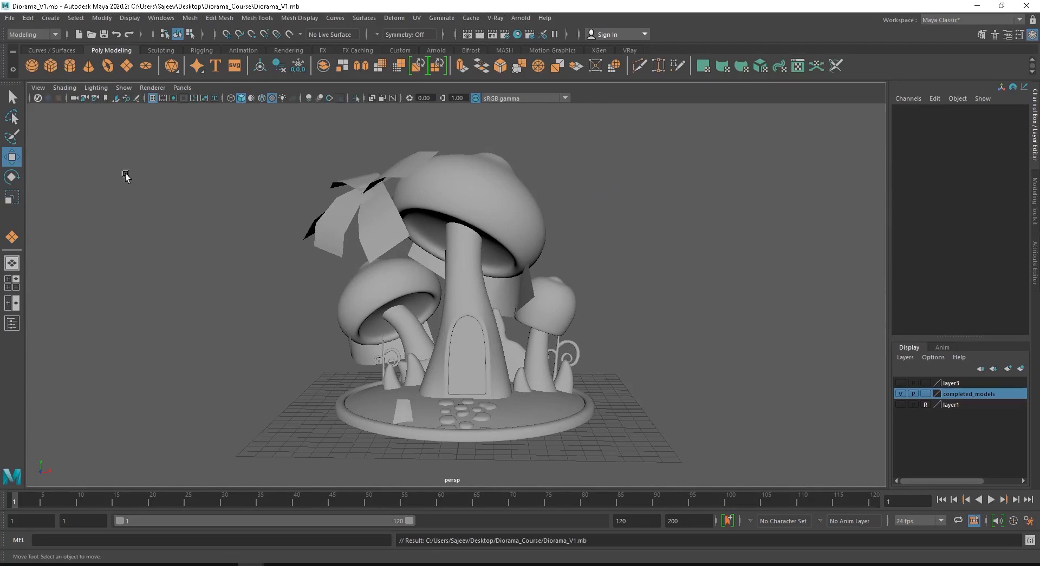
- Show wireframe over the shaded models and rotate the left spiral plant to about -27, 9, 13 degrees
click(259, 99)
scroll(474, 361, up, 4)
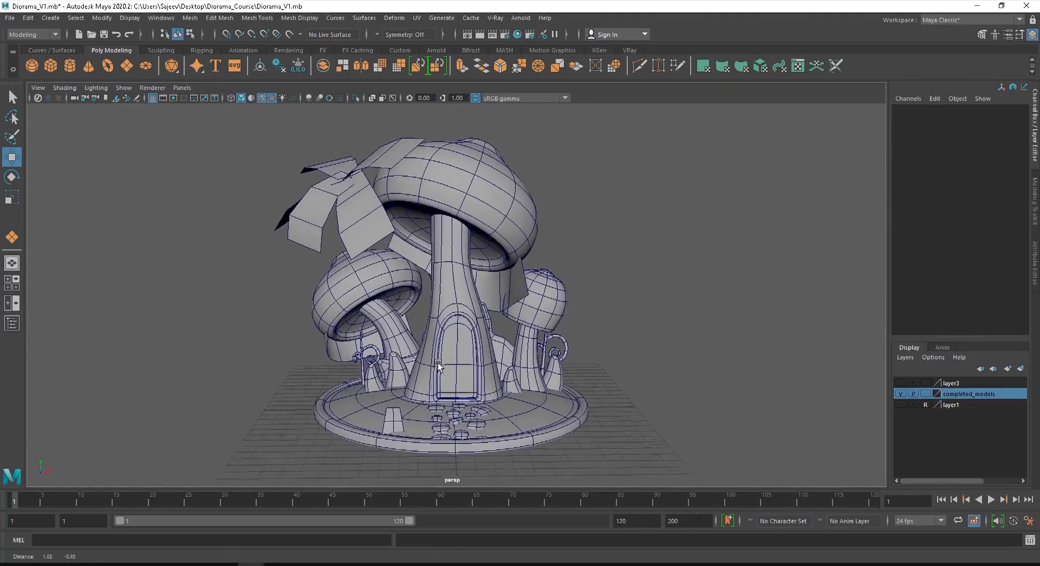
click(363, 342)
key(e)
drag(342, 289, 334, 291)
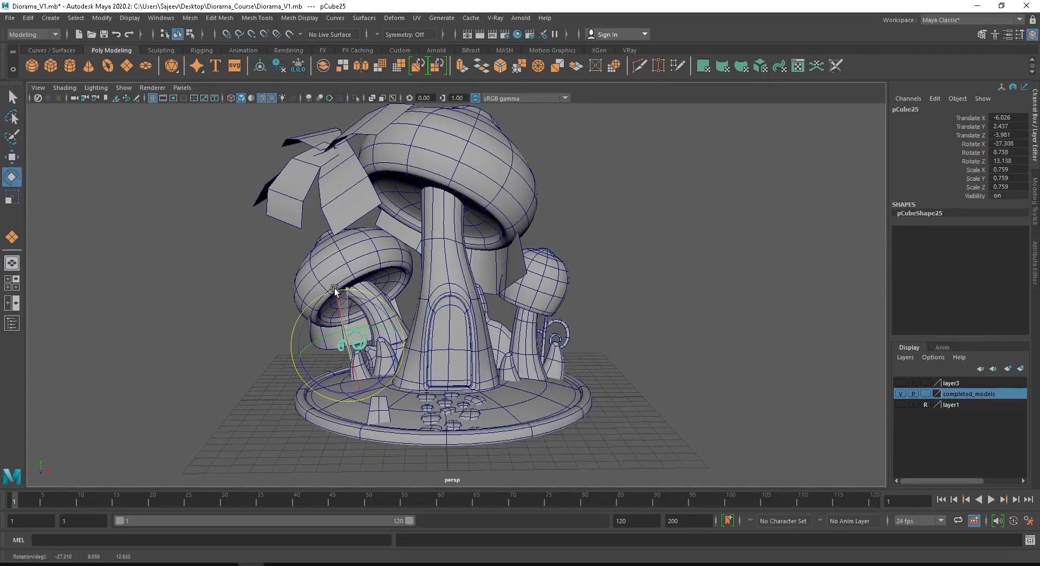